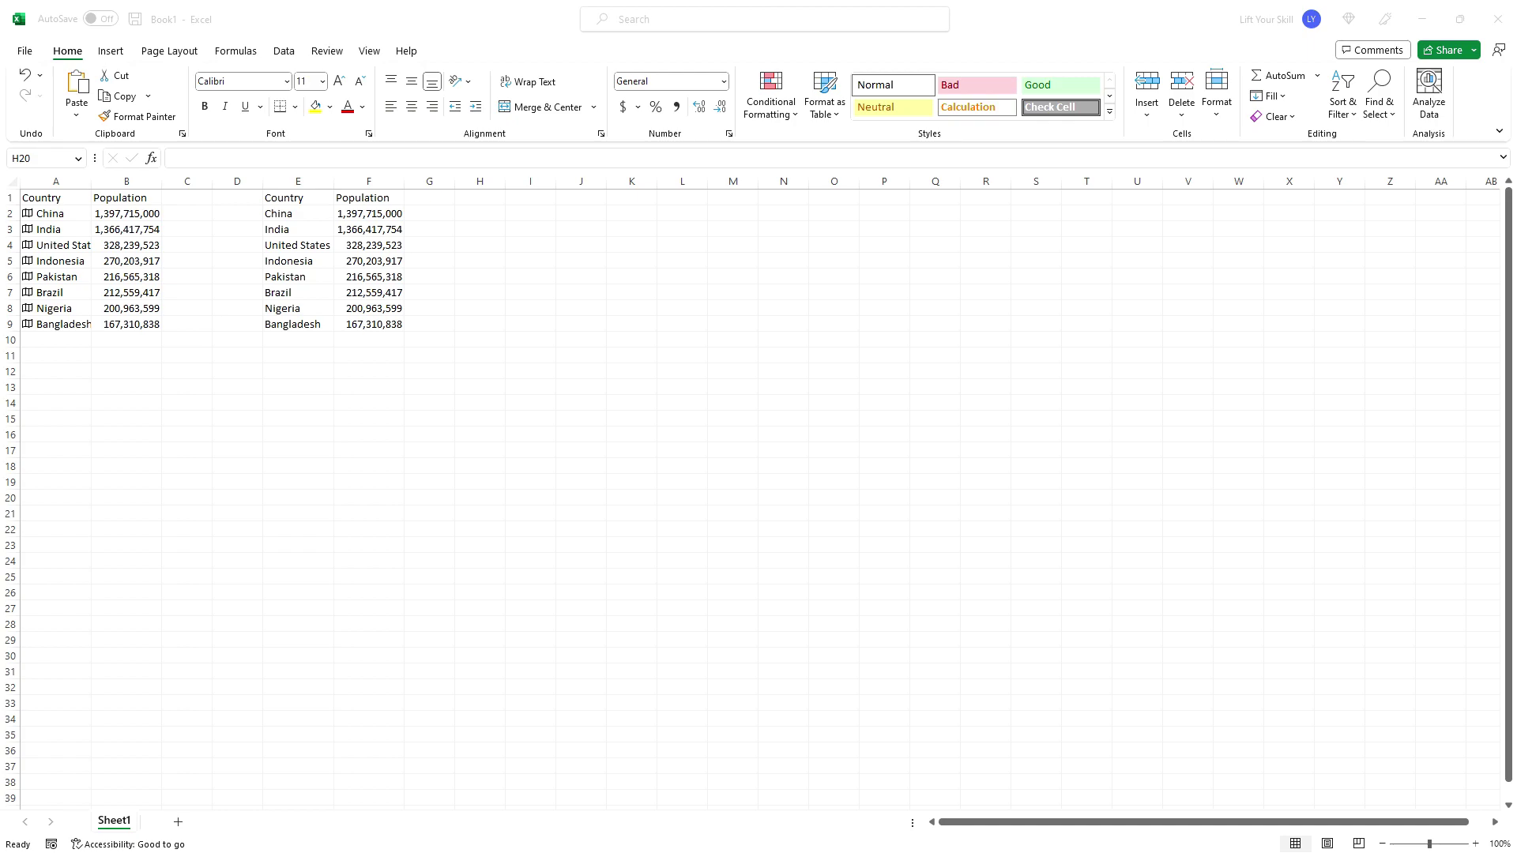
# Step: Switch the ribbon to the Insert tab
pyautogui.click(112, 50)
pyautogui.click(112, 51)
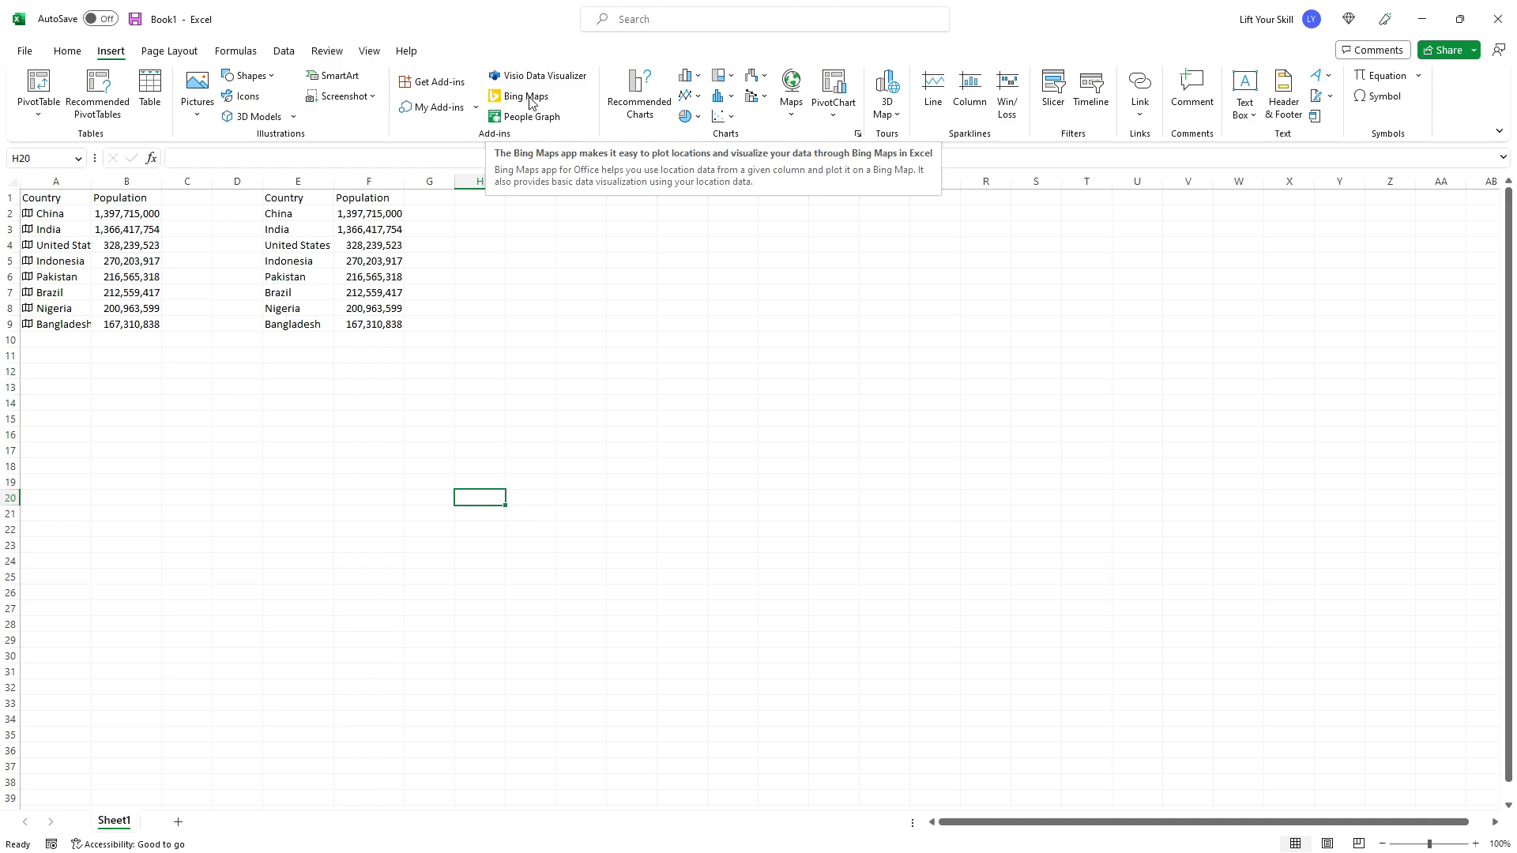
# Step: Search the add-in store for 'bing maps', then insert the Bing Maps add-in onto the sheet
pyautogui.click(434, 82)
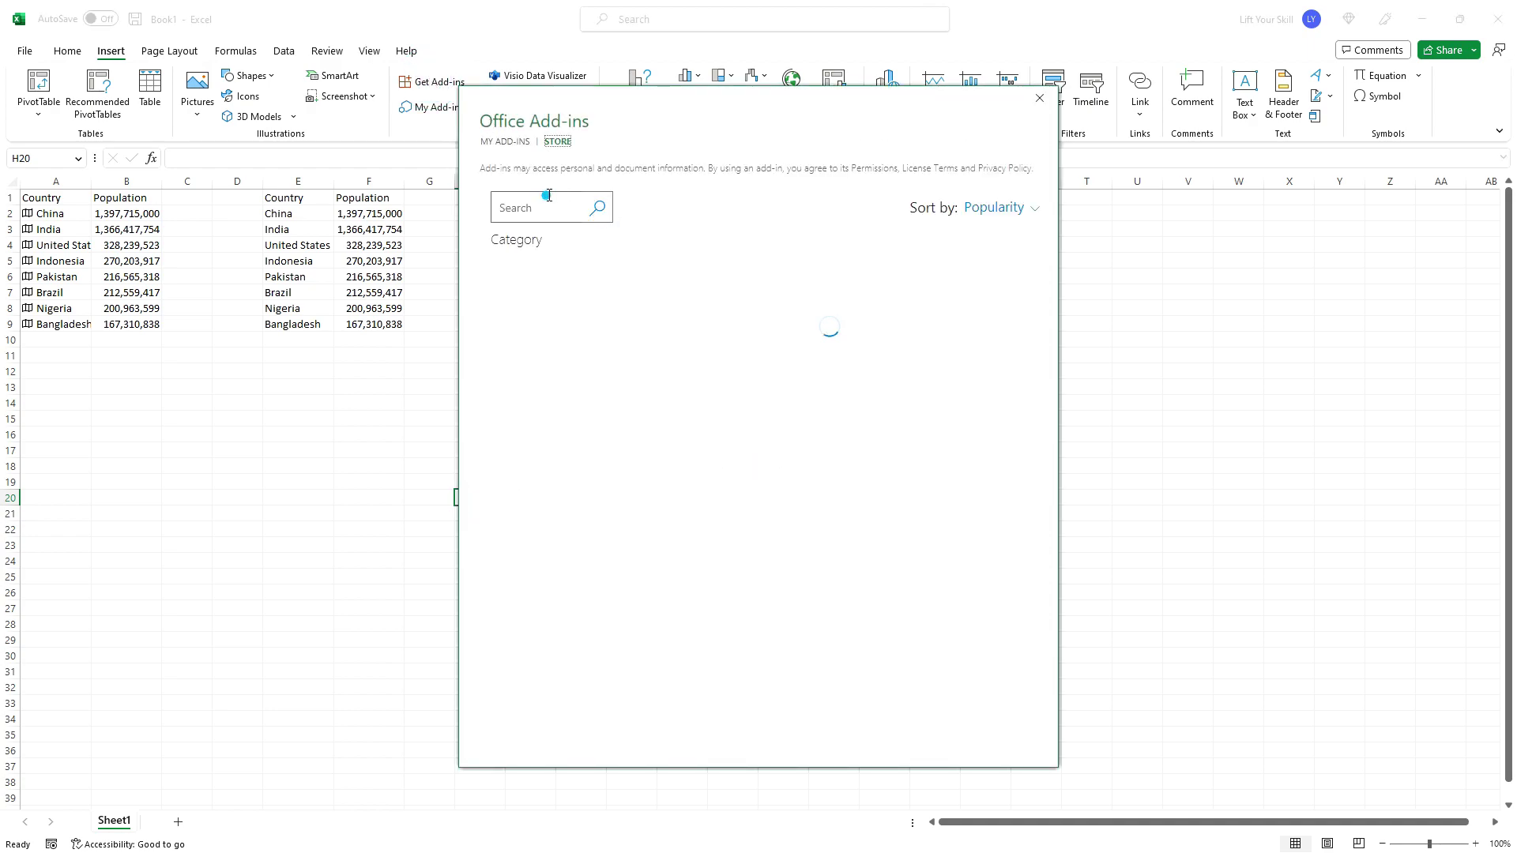
pyautogui.click(542, 199)
pyautogui.write('bing maps')
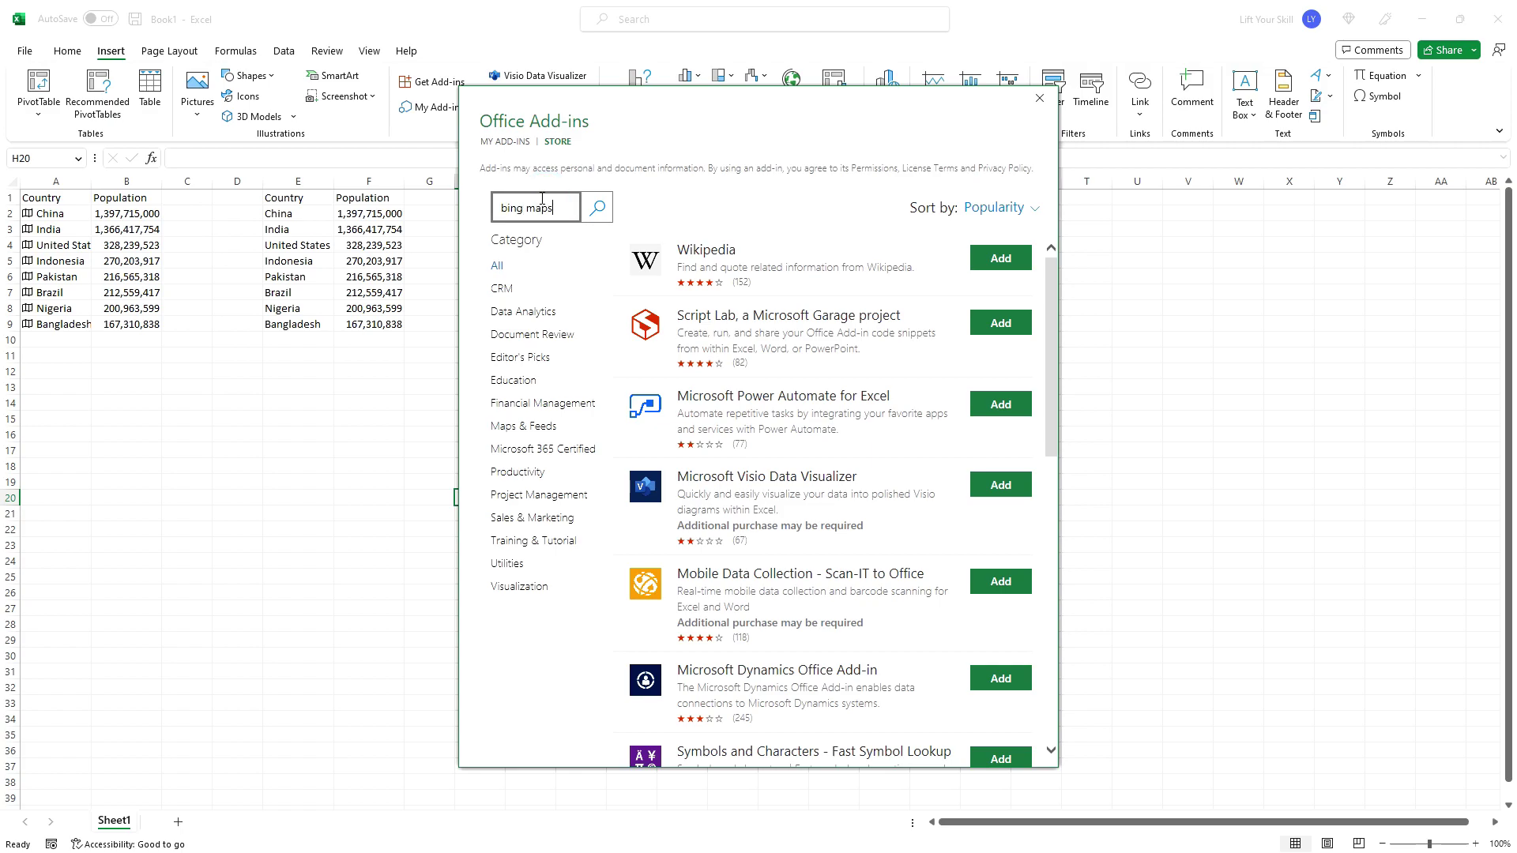
pyautogui.press('Return')
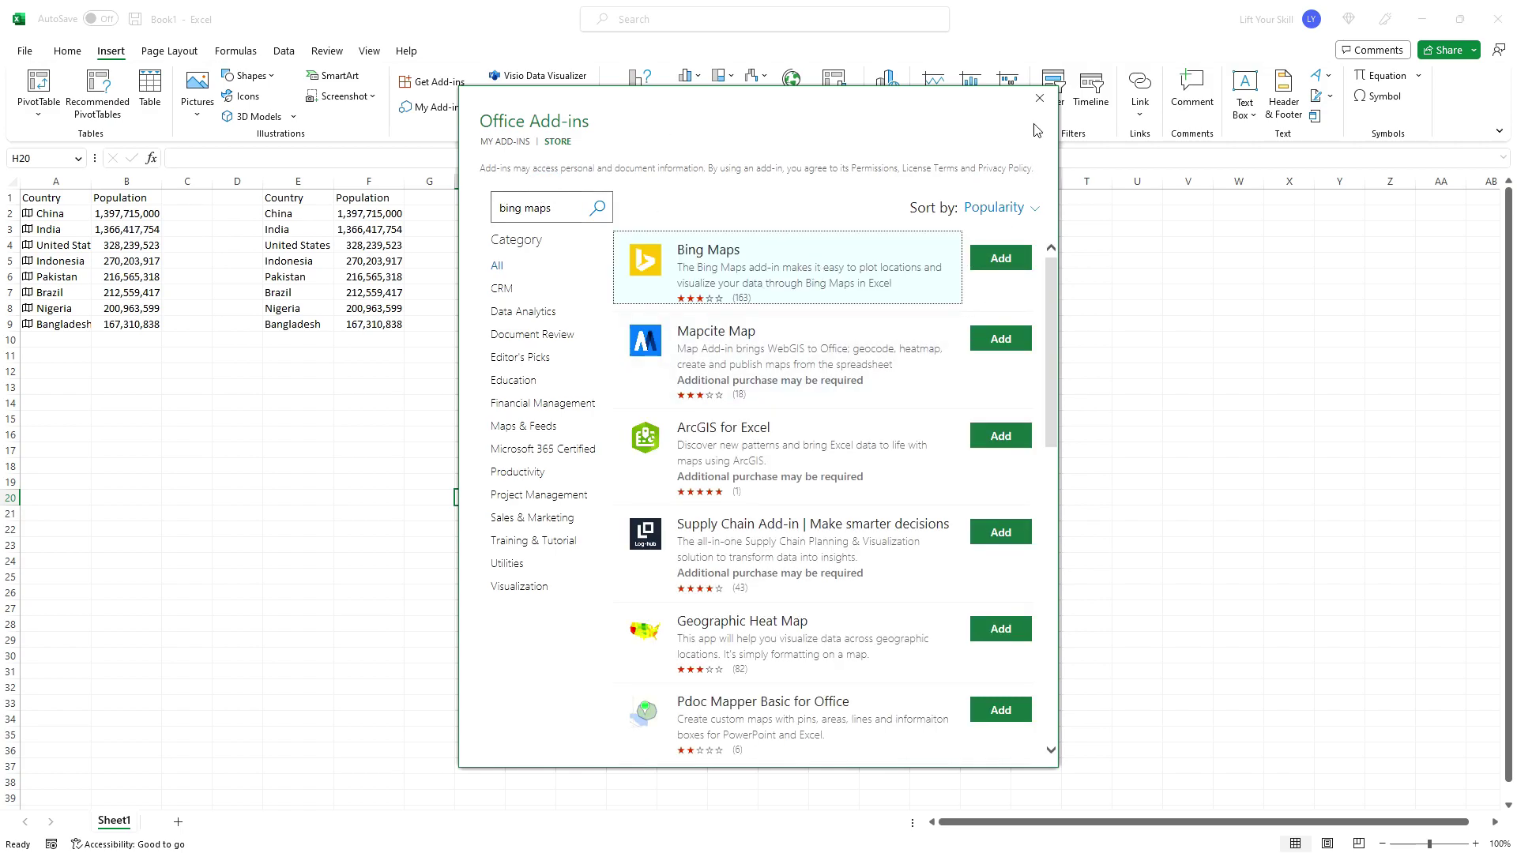
pyautogui.click(1040, 98)
pyautogui.click(524, 97)
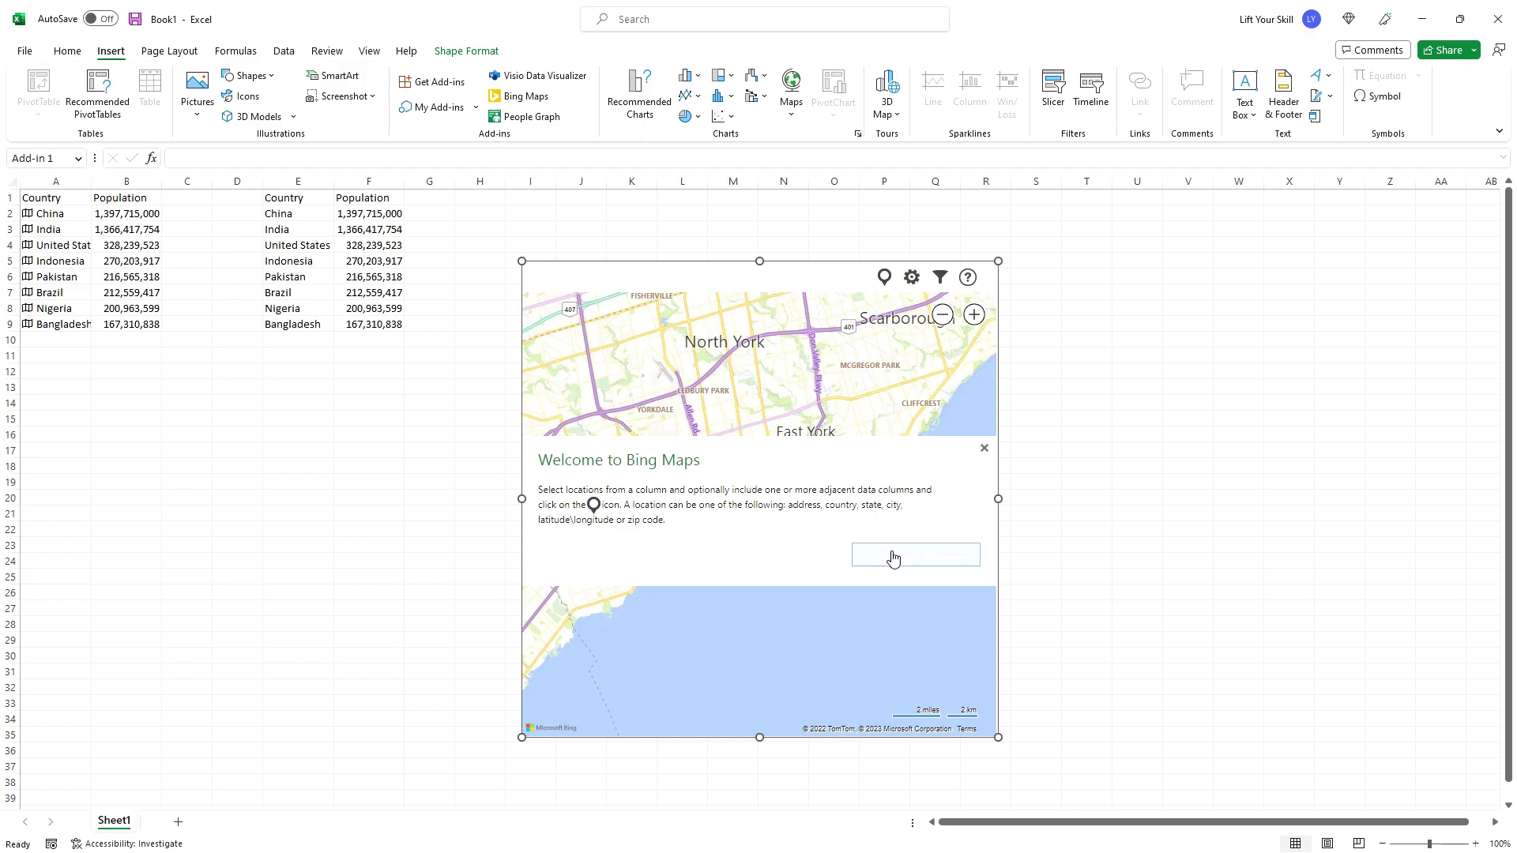
# Step: Load the sample State data onto the Bing Maps add-in
pyautogui.click(914, 563)
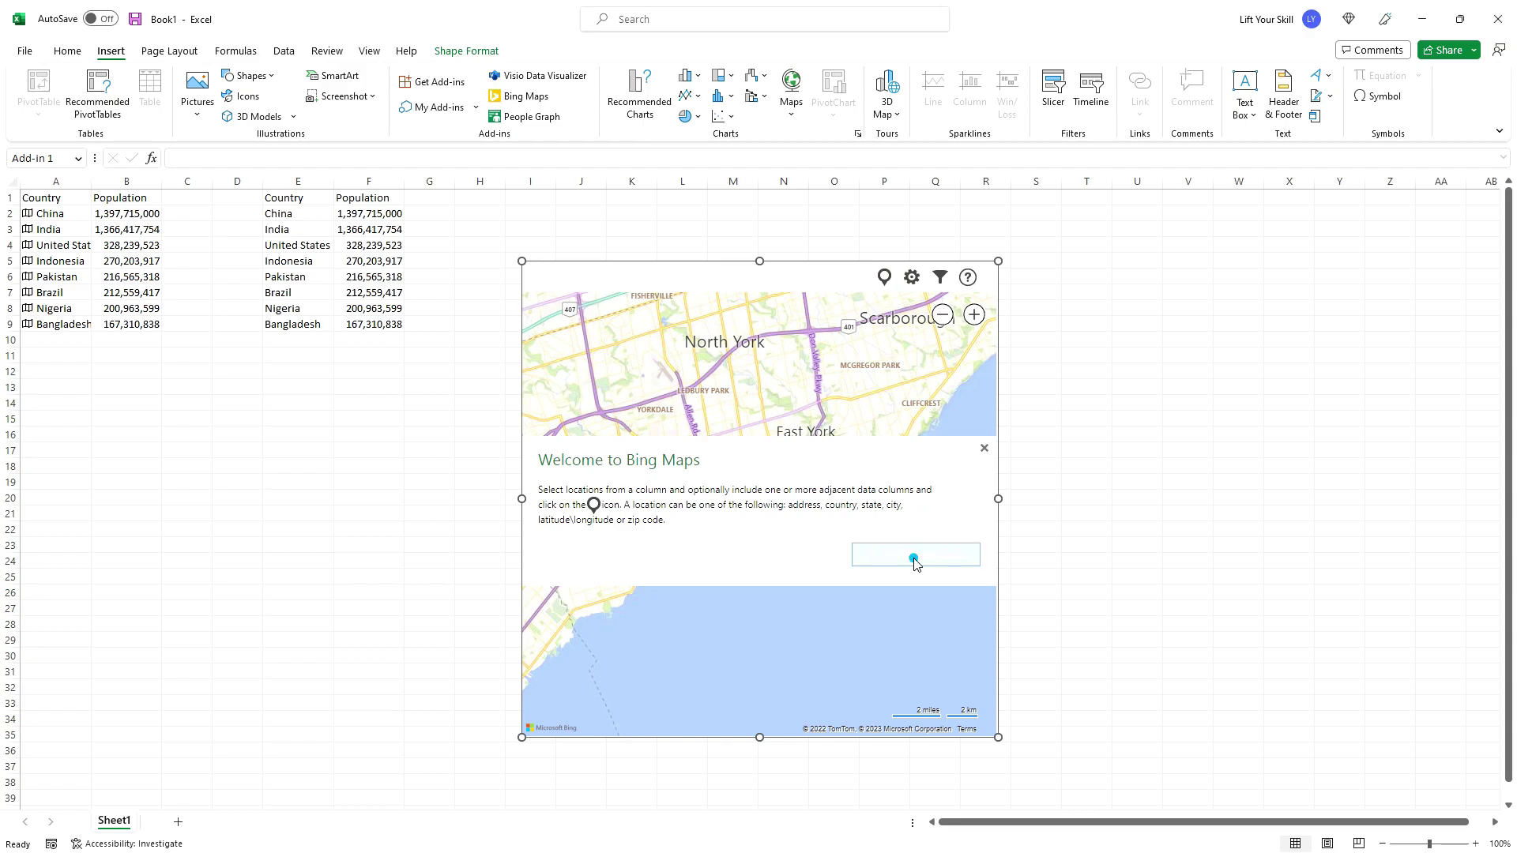
# Step: Move the map add-in to the right so the sample State table is visible
pyautogui.click(771, 272)
pyautogui.moveTo(766, 264); pyautogui.dragTo(1101, 264)
pyautogui.click(543, 496)
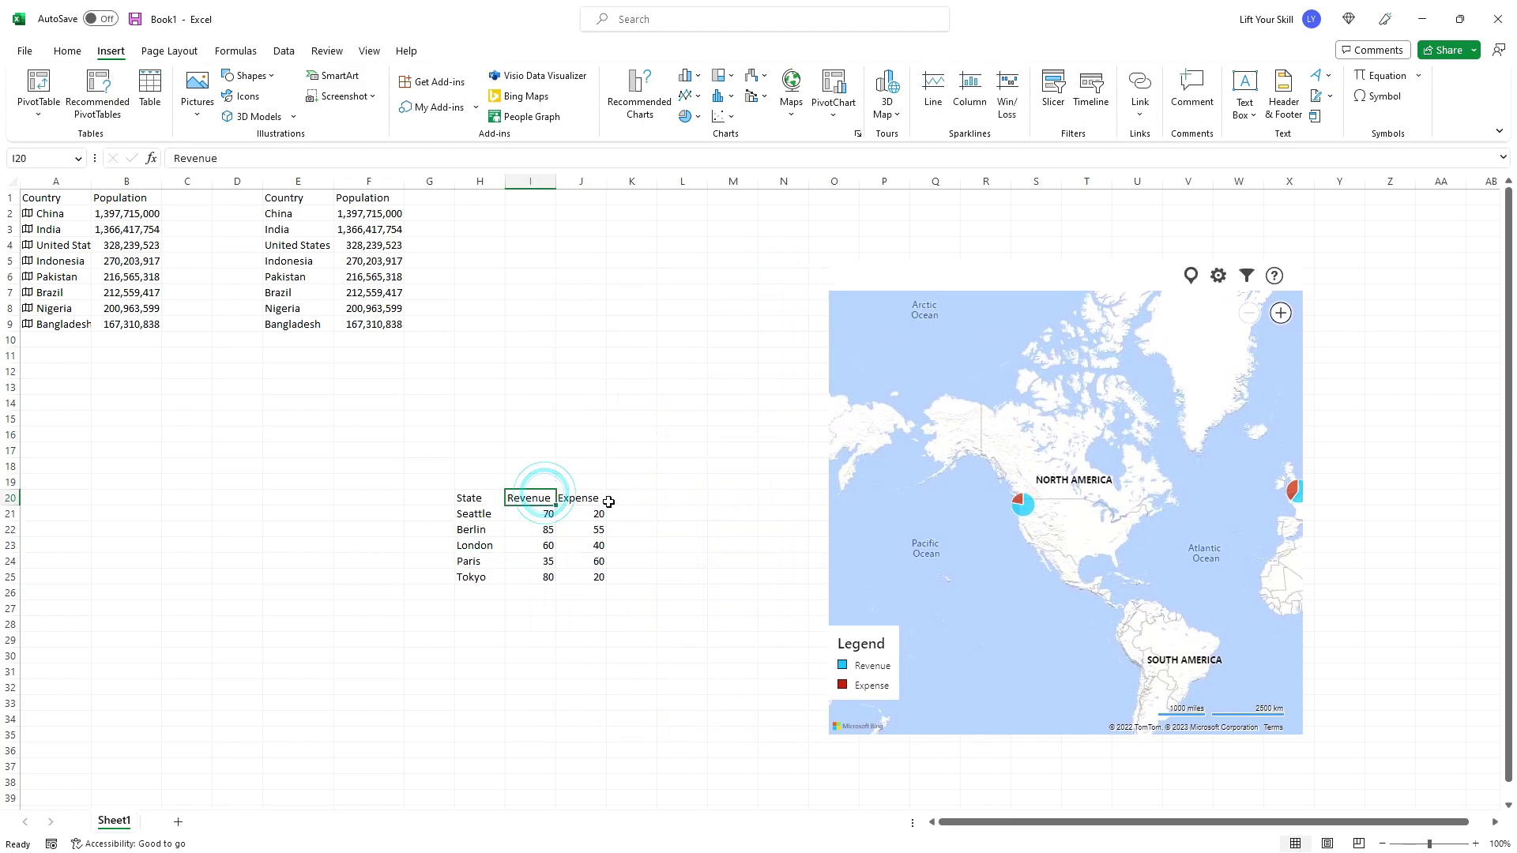
# Step: Zoom and pan the map, then widen its frame to reveal Europe and Asia
pyautogui.click(1271, 500)
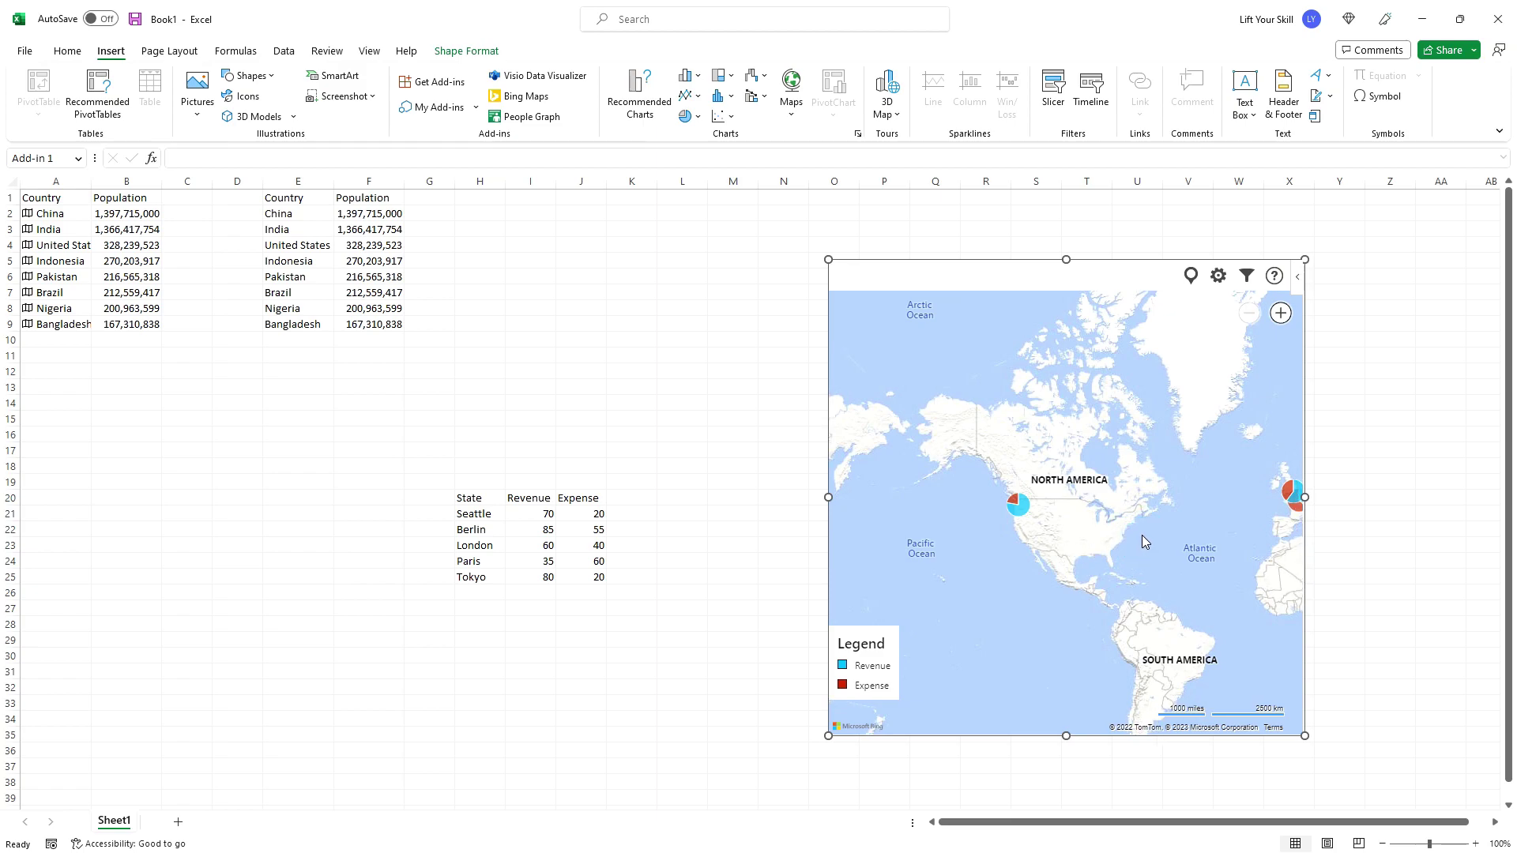
pyautogui.click(1280, 312)
pyautogui.click(1280, 313)
pyautogui.click(1248, 312)
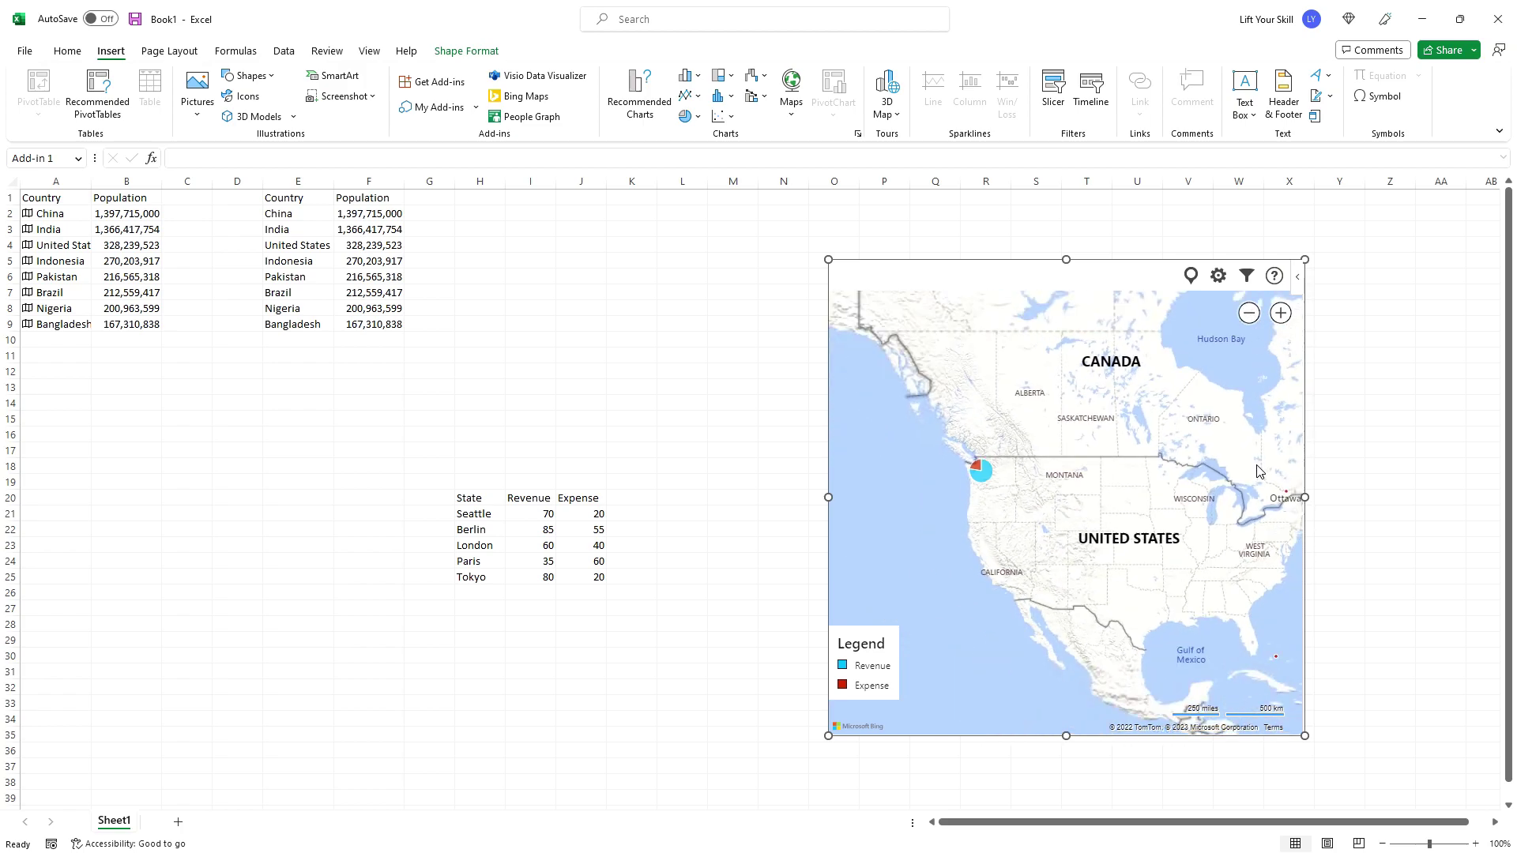
pyautogui.click(1248, 313)
pyautogui.moveTo(1172, 528); pyautogui.dragTo(877, 514)
pyautogui.moveTo(1045, 498); pyautogui.dragTo(1087, 485)
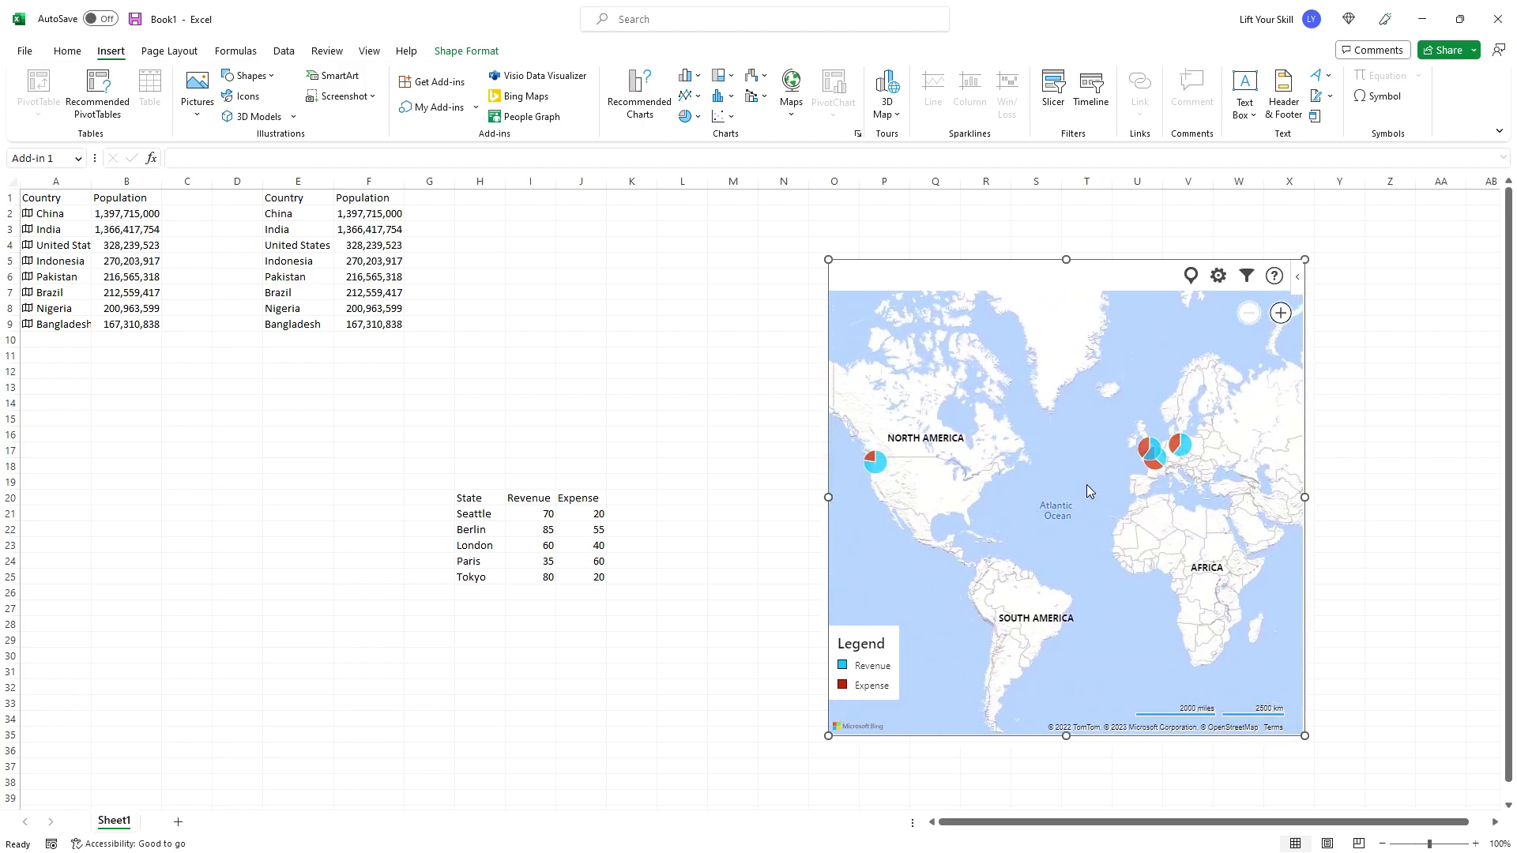
pyautogui.moveTo(1305, 496); pyautogui.dragTo(1481, 499)
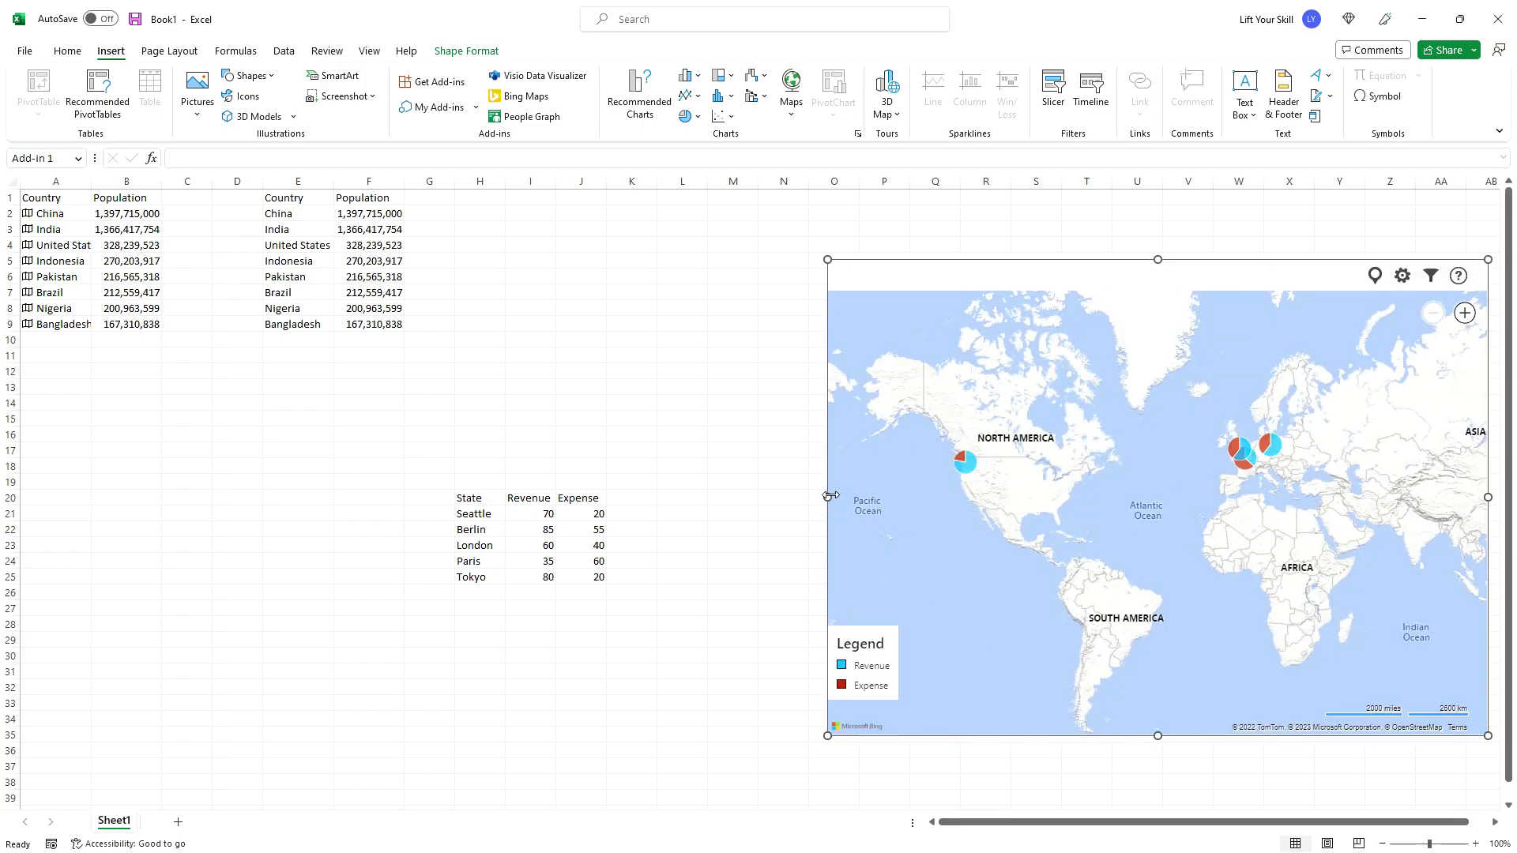
pyautogui.moveTo(830, 496); pyautogui.dragTo(714, 497)
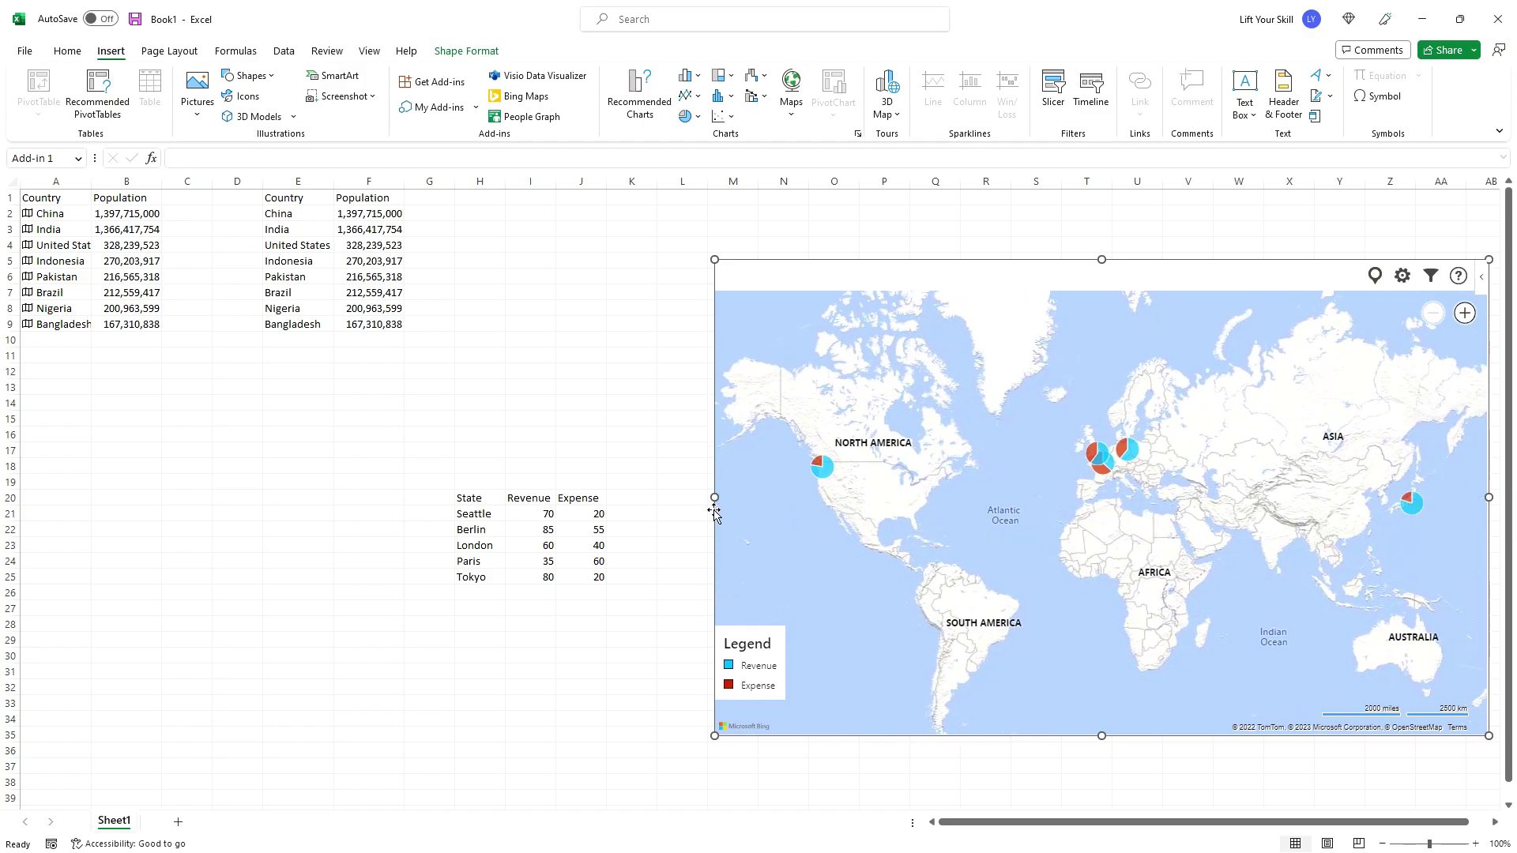
pyautogui.click(470, 545)
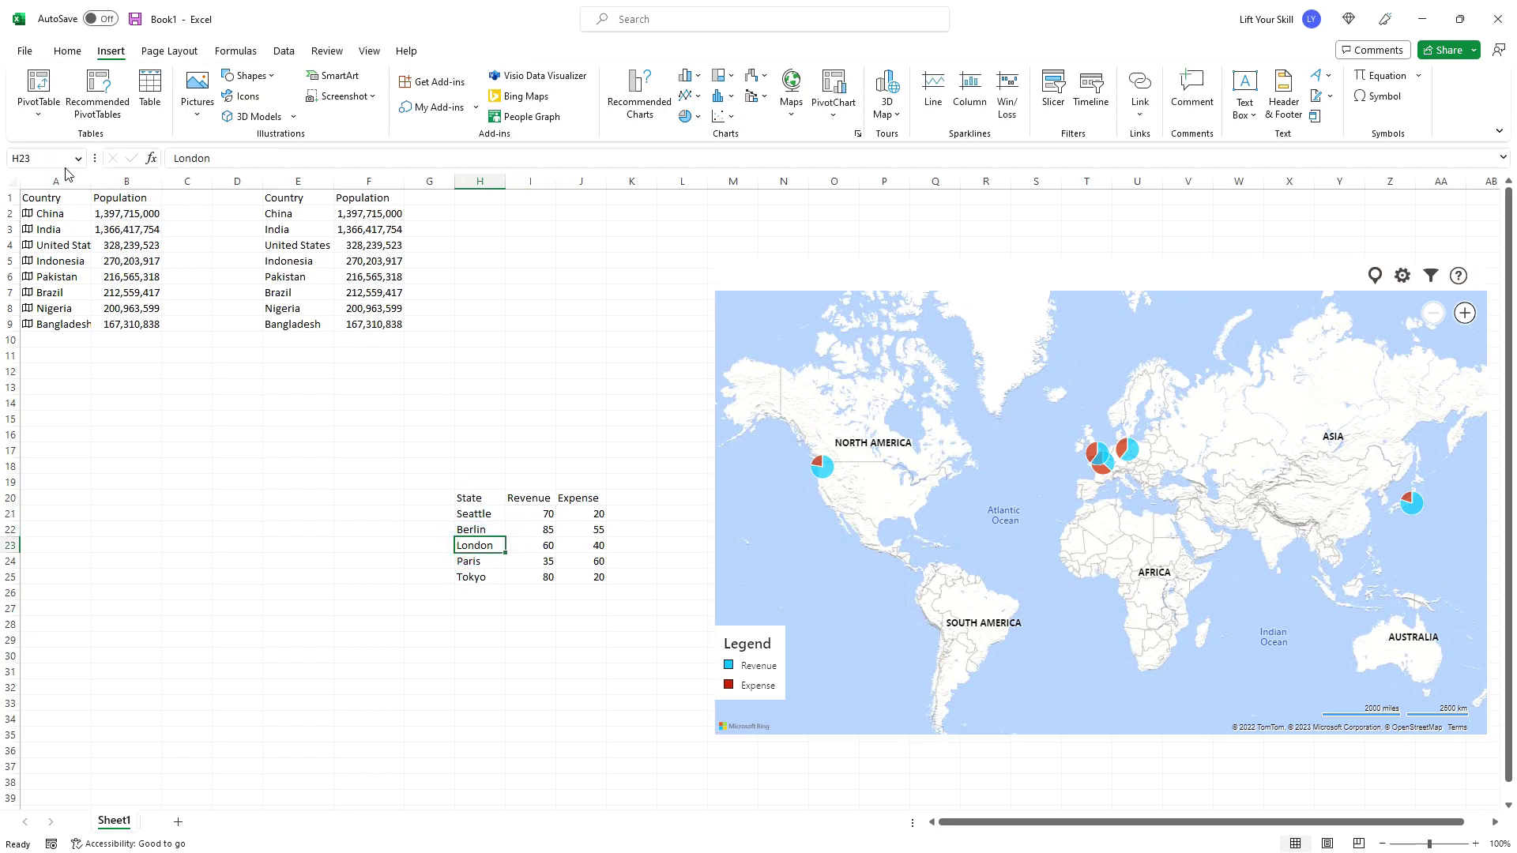
# Step: Insert a blank row above London and enter Toronto with revenue 90 and expense 90
pyautogui.click(14, 543)
pyautogui.rightClick(14, 543)
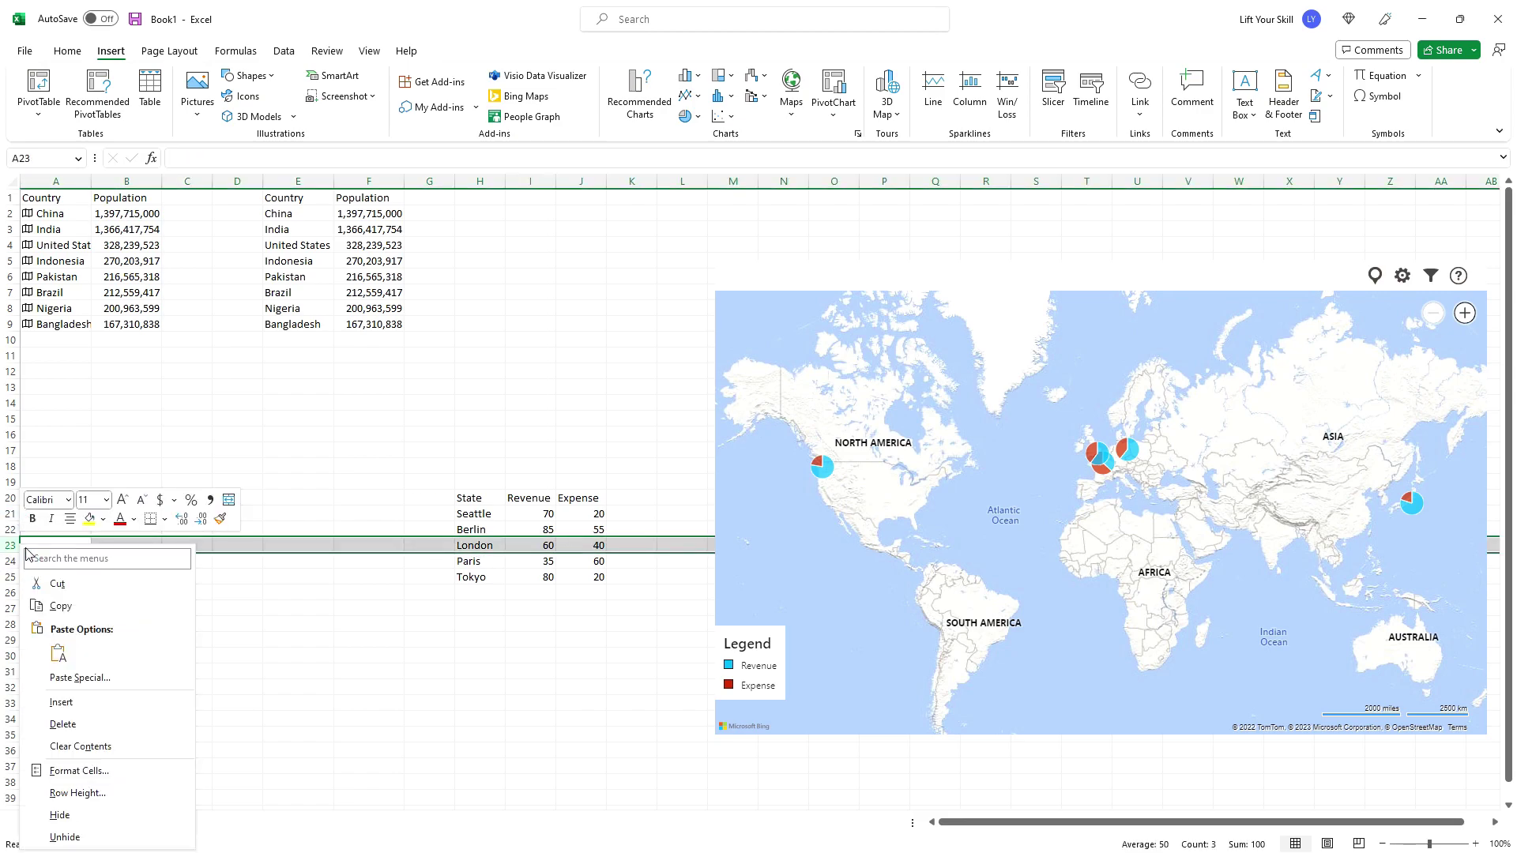
pyautogui.click(75, 697)
pyautogui.click(478, 545)
pyautogui.write('Tor')
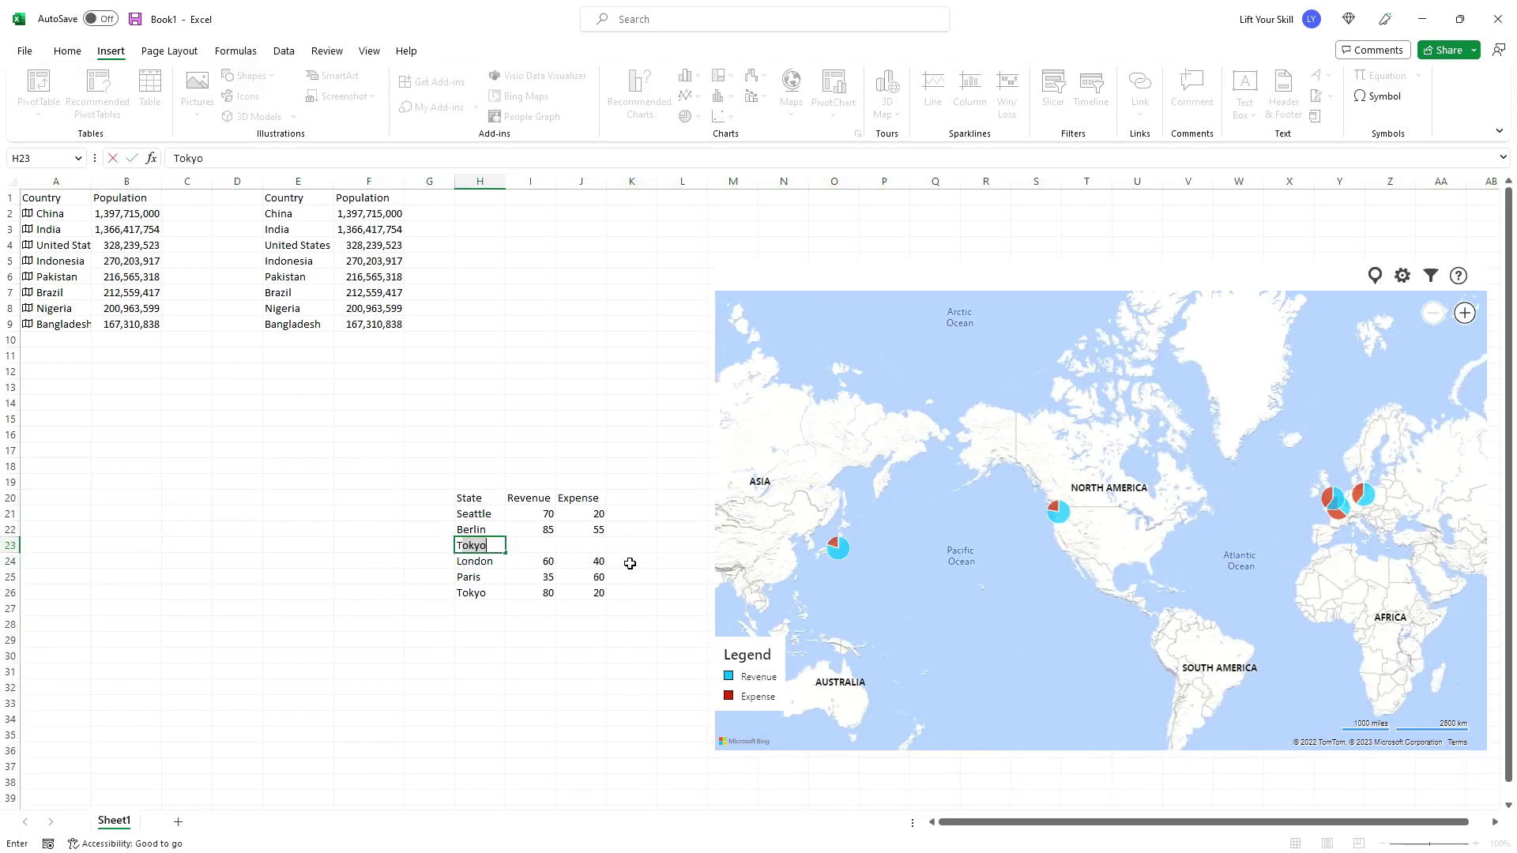
pyautogui.write('onto')
pyautogui.press('Tab')
pyautogui.write('90')
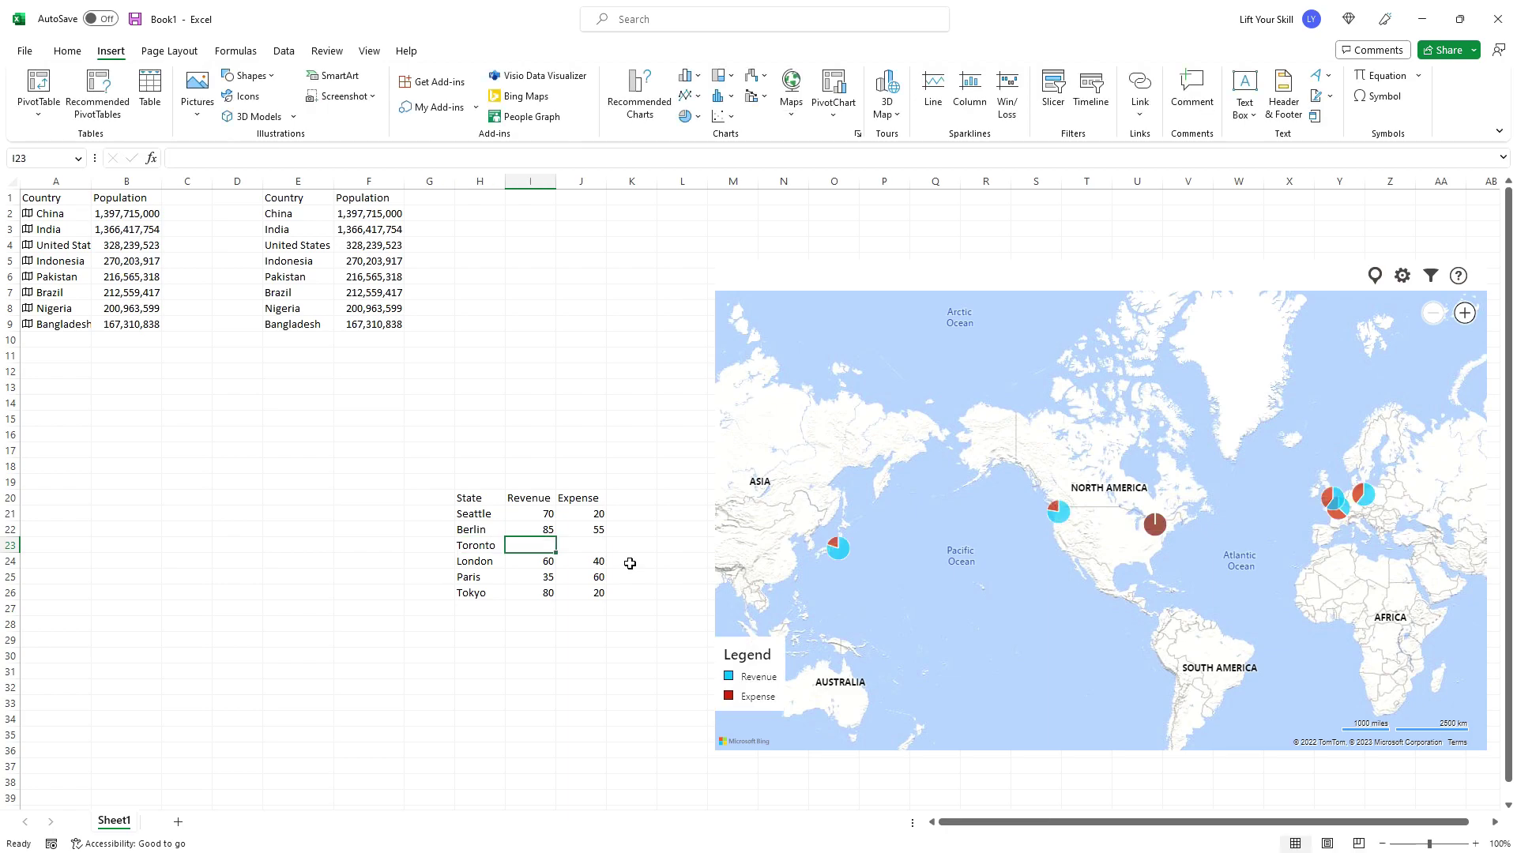
pyautogui.press('Tab')
pyautogui.write('90')
pyautogui.press('Return')
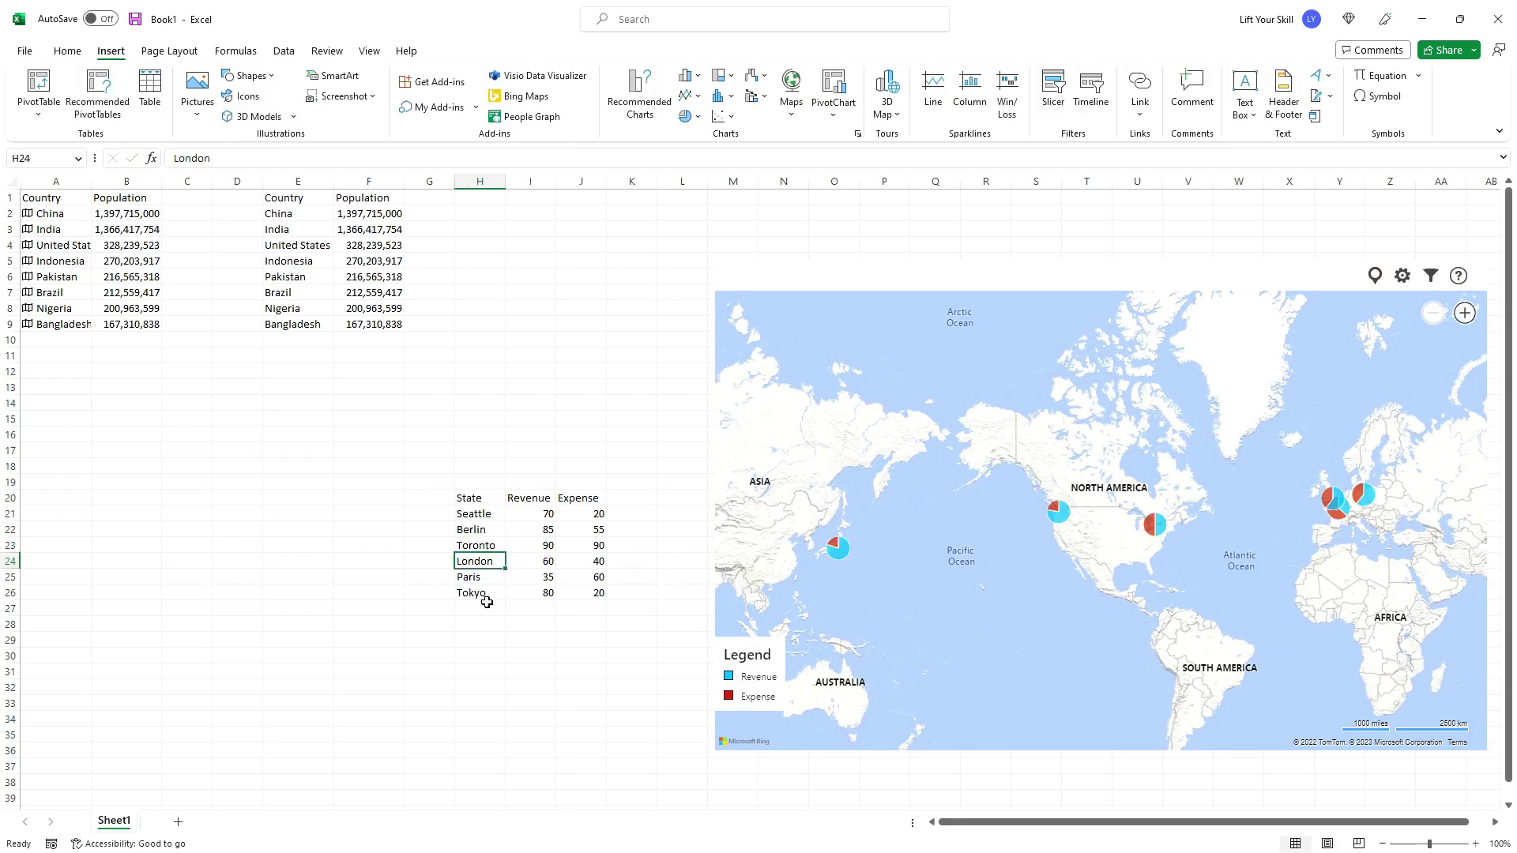
# Step: Add Montreal with revenue 100 and expense 100 in H27 at the table's end
pyautogui.click(487, 604)
pyautogui.write('Montreal')
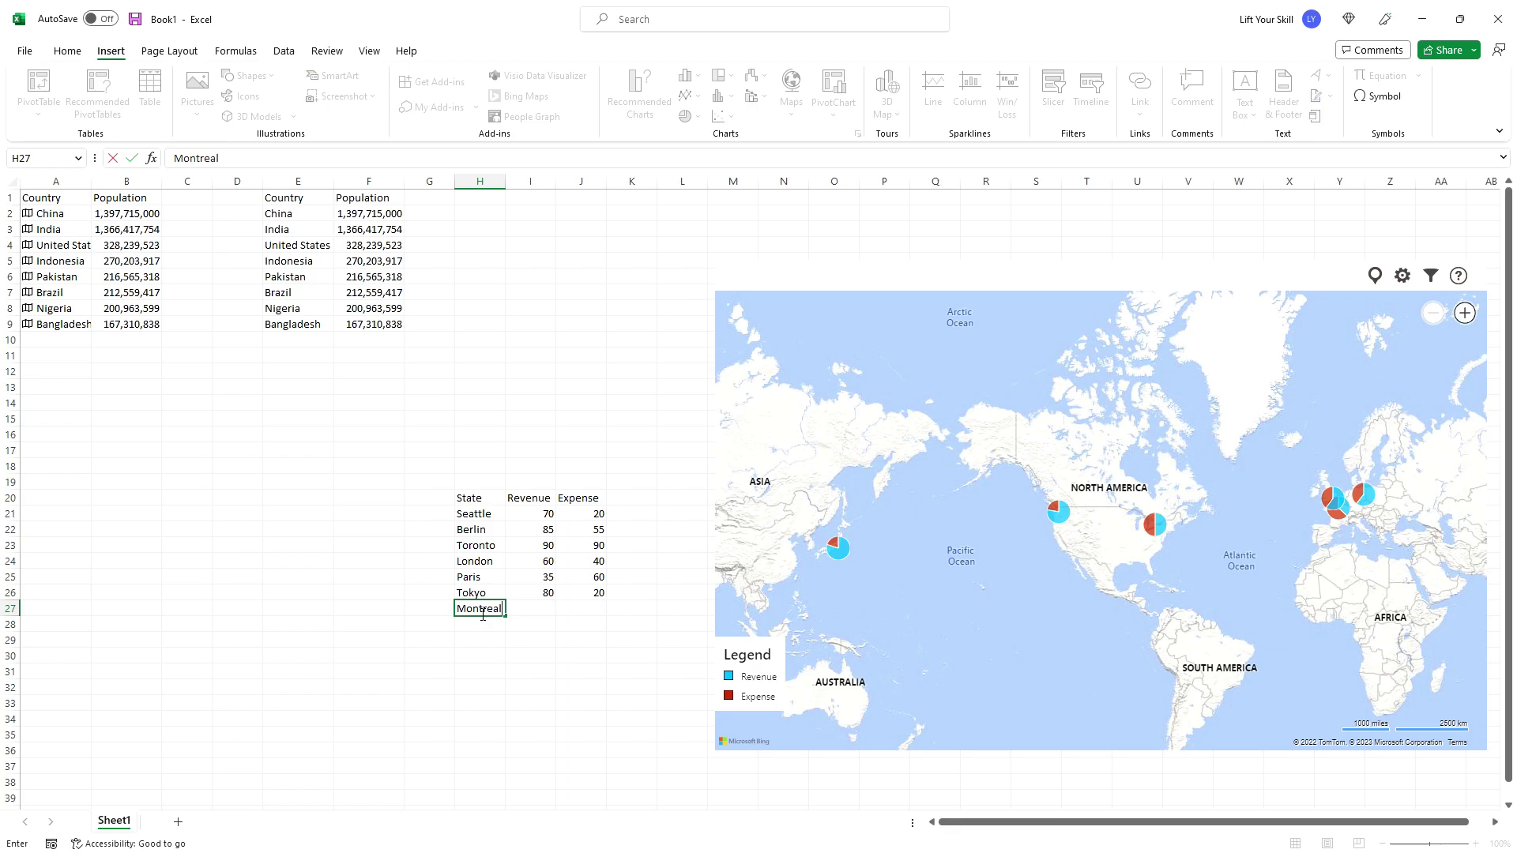
pyautogui.press('Tab')
pyautogui.write('100')
pyautogui.press('Tab')
pyautogui.write('100')
pyautogui.press('Return')
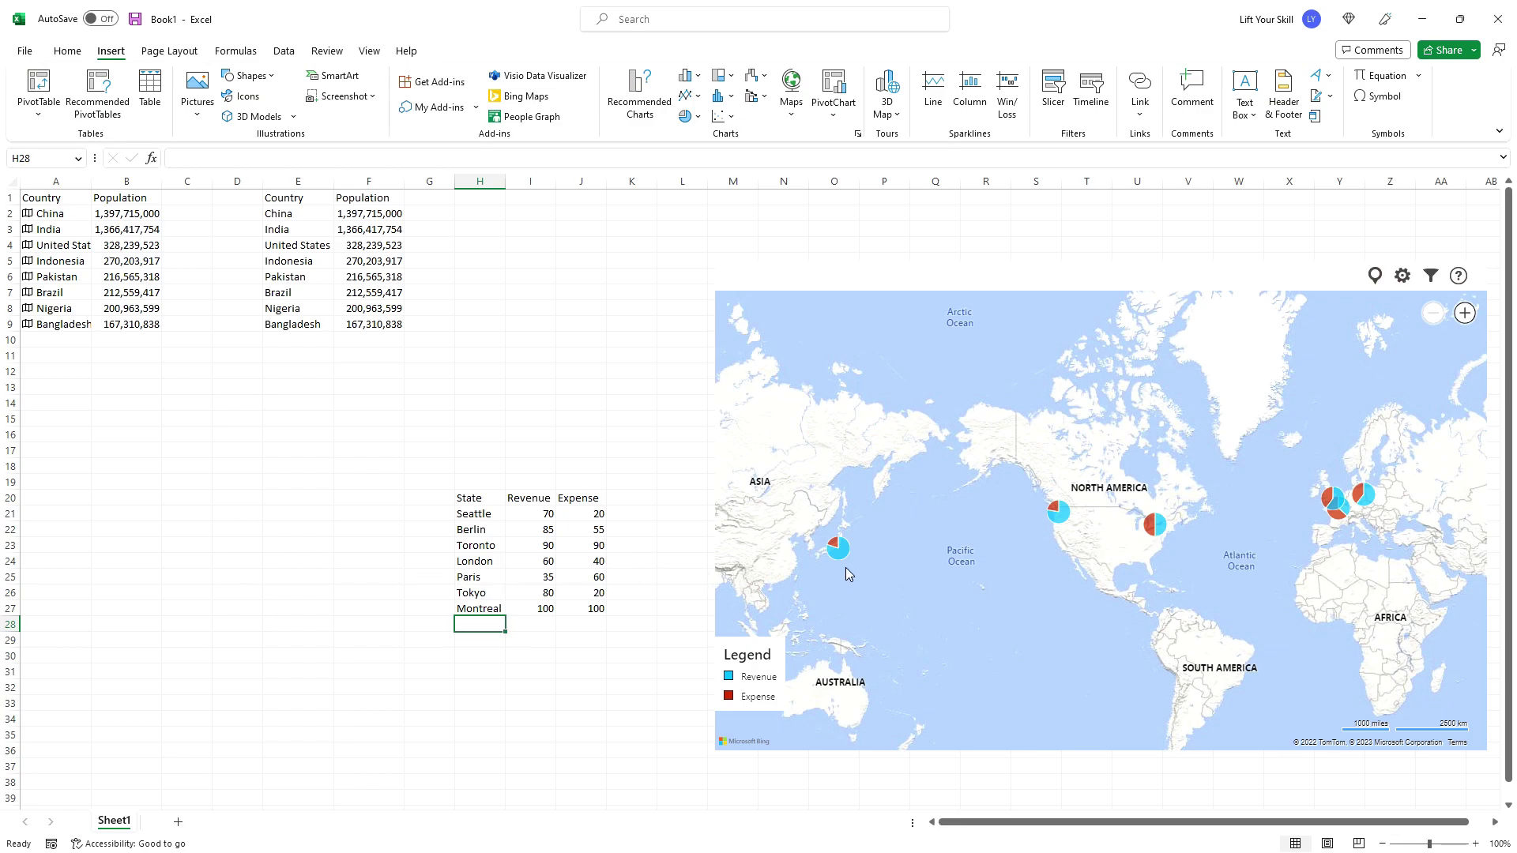
pyautogui.moveTo(879, 519); pyautogui.dragTo(814, 498)
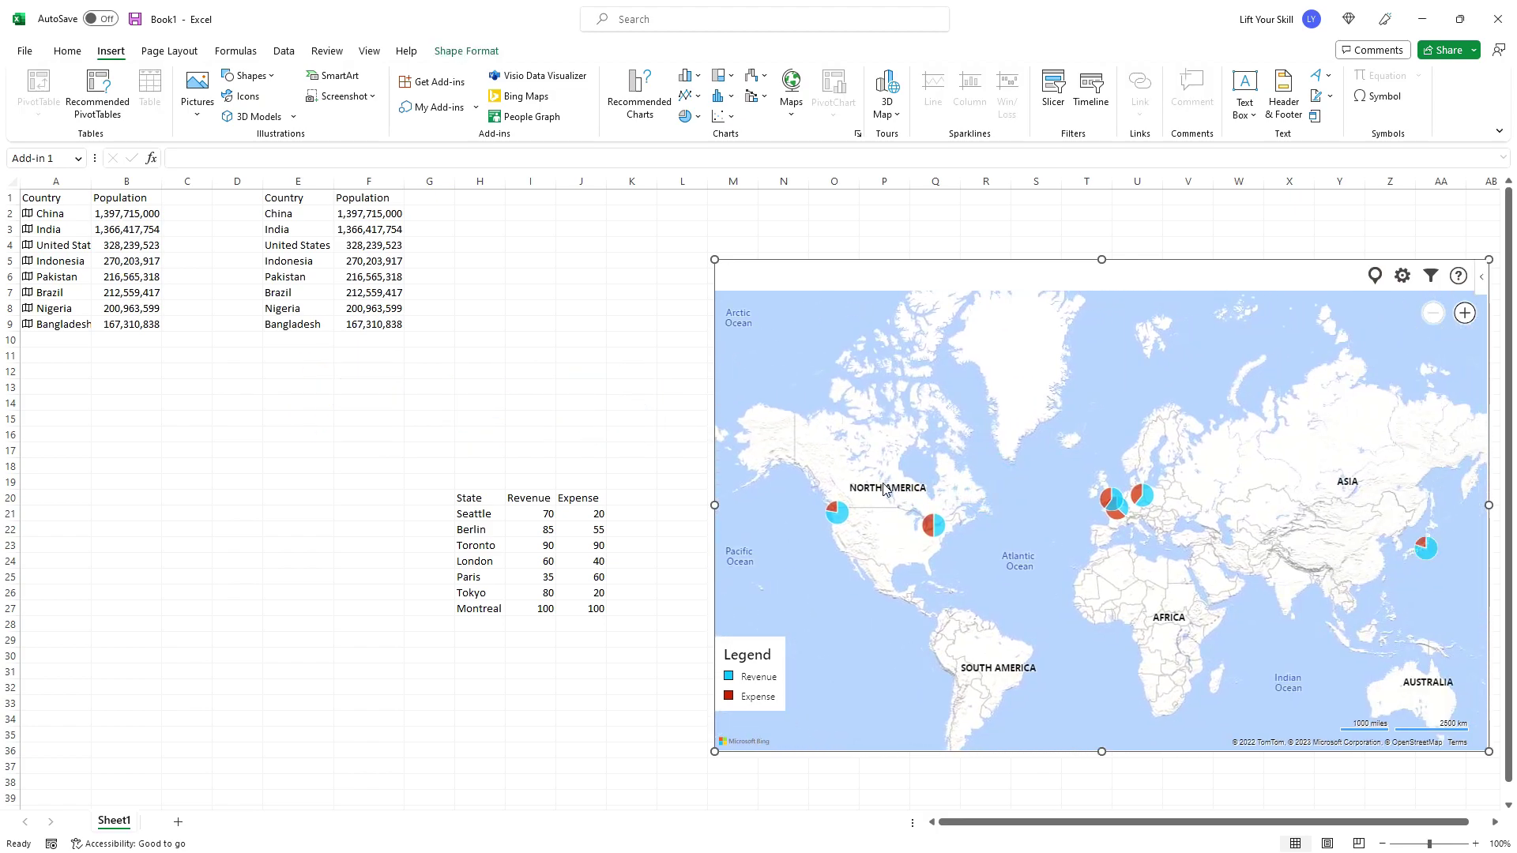
# Step: Plot the Country/Population table E1:F9, then the State Revenue/Expense table, on the map
pyautogui.moveTo(883, 486); pyautogui.dragTo(869, 484)
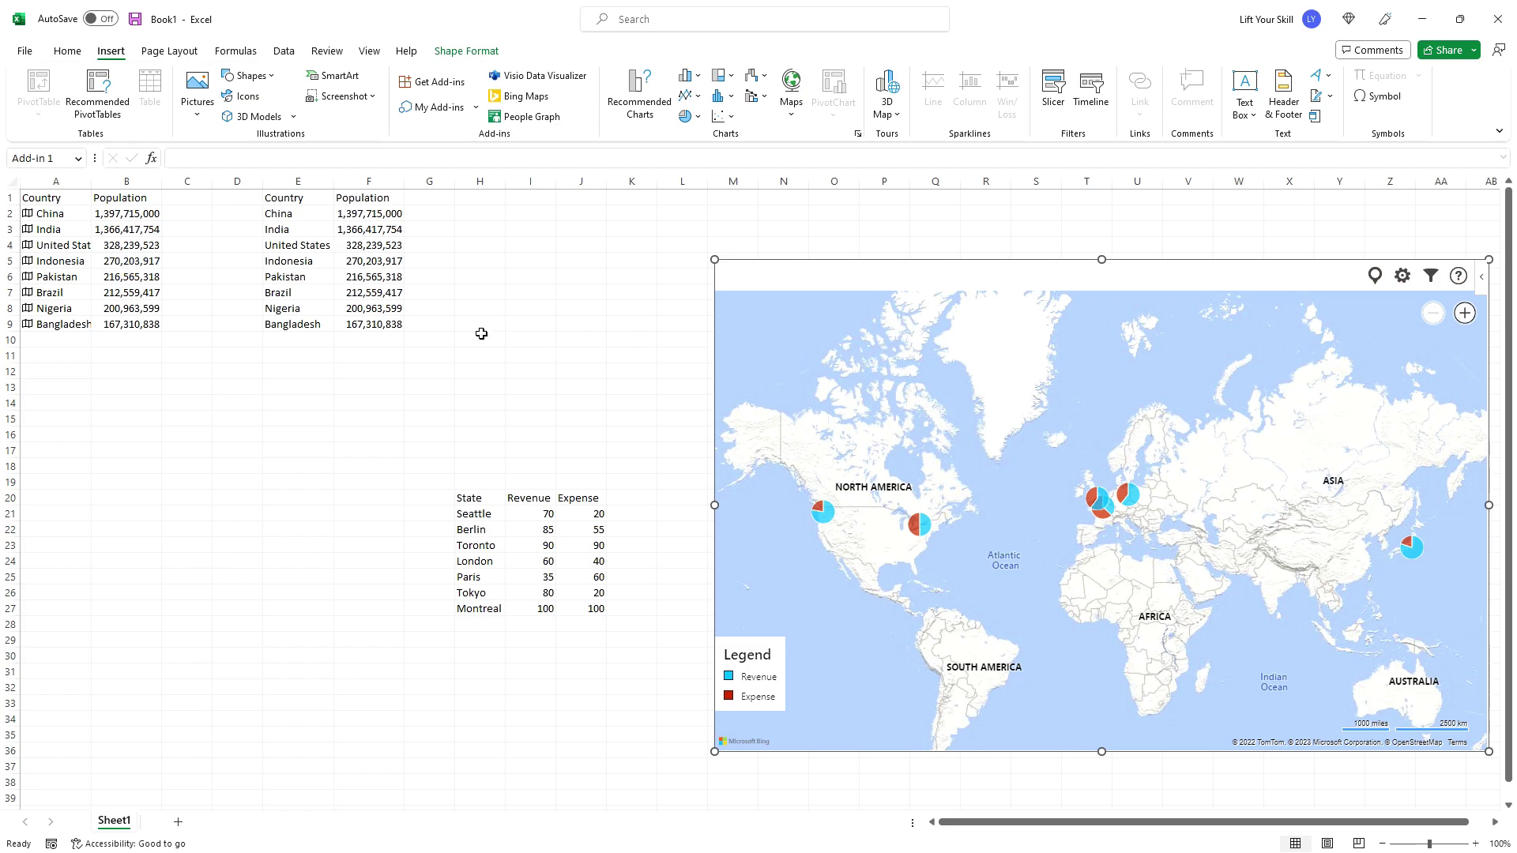
pyautogui.moveTo(278, 200); pyautogui.dragTo(376, 320)
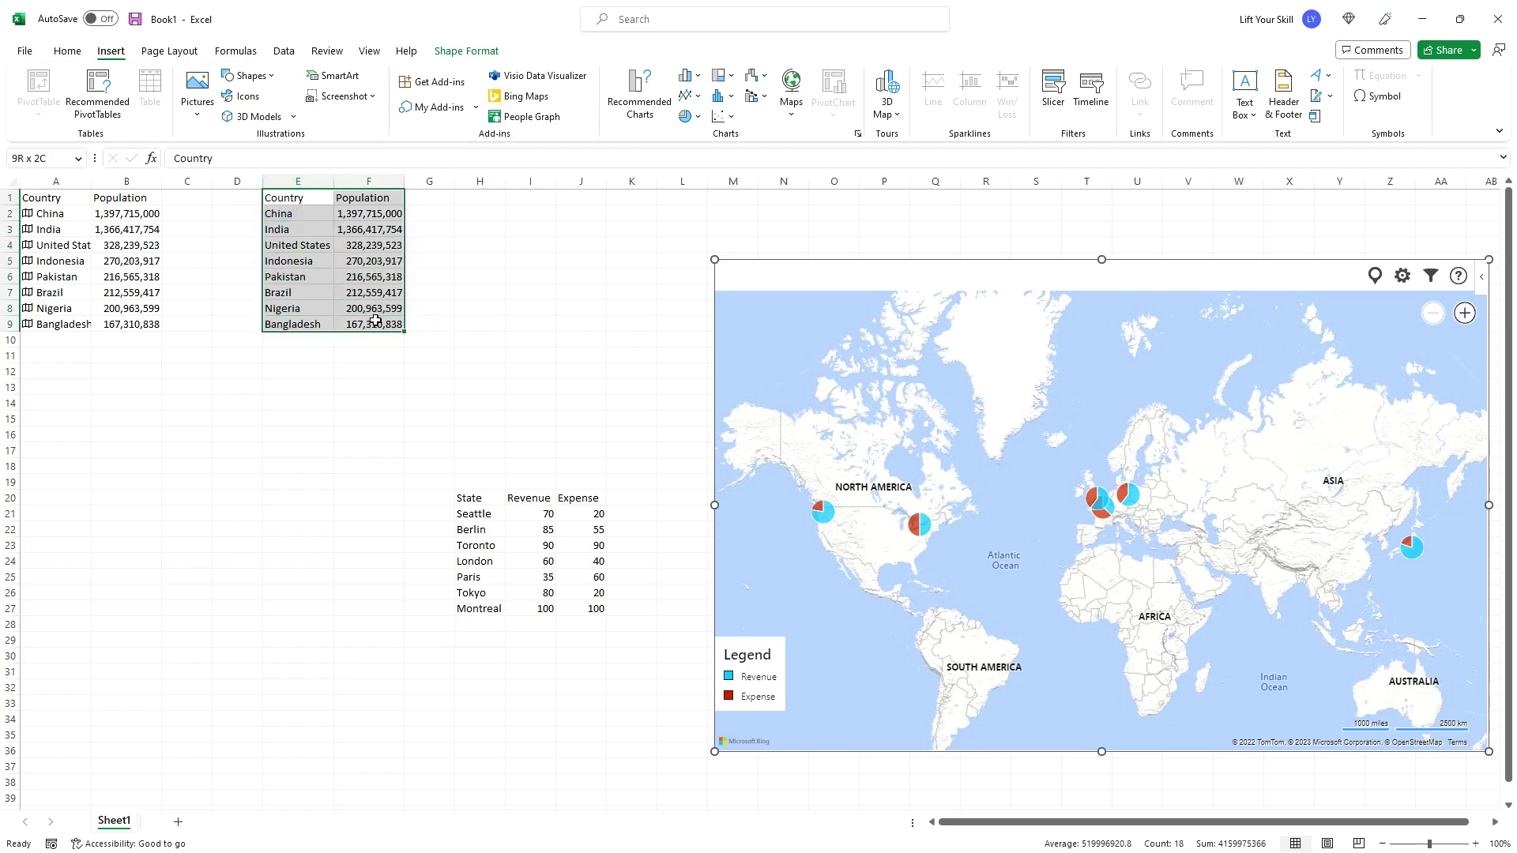
pyautogui.click(1374, 276)
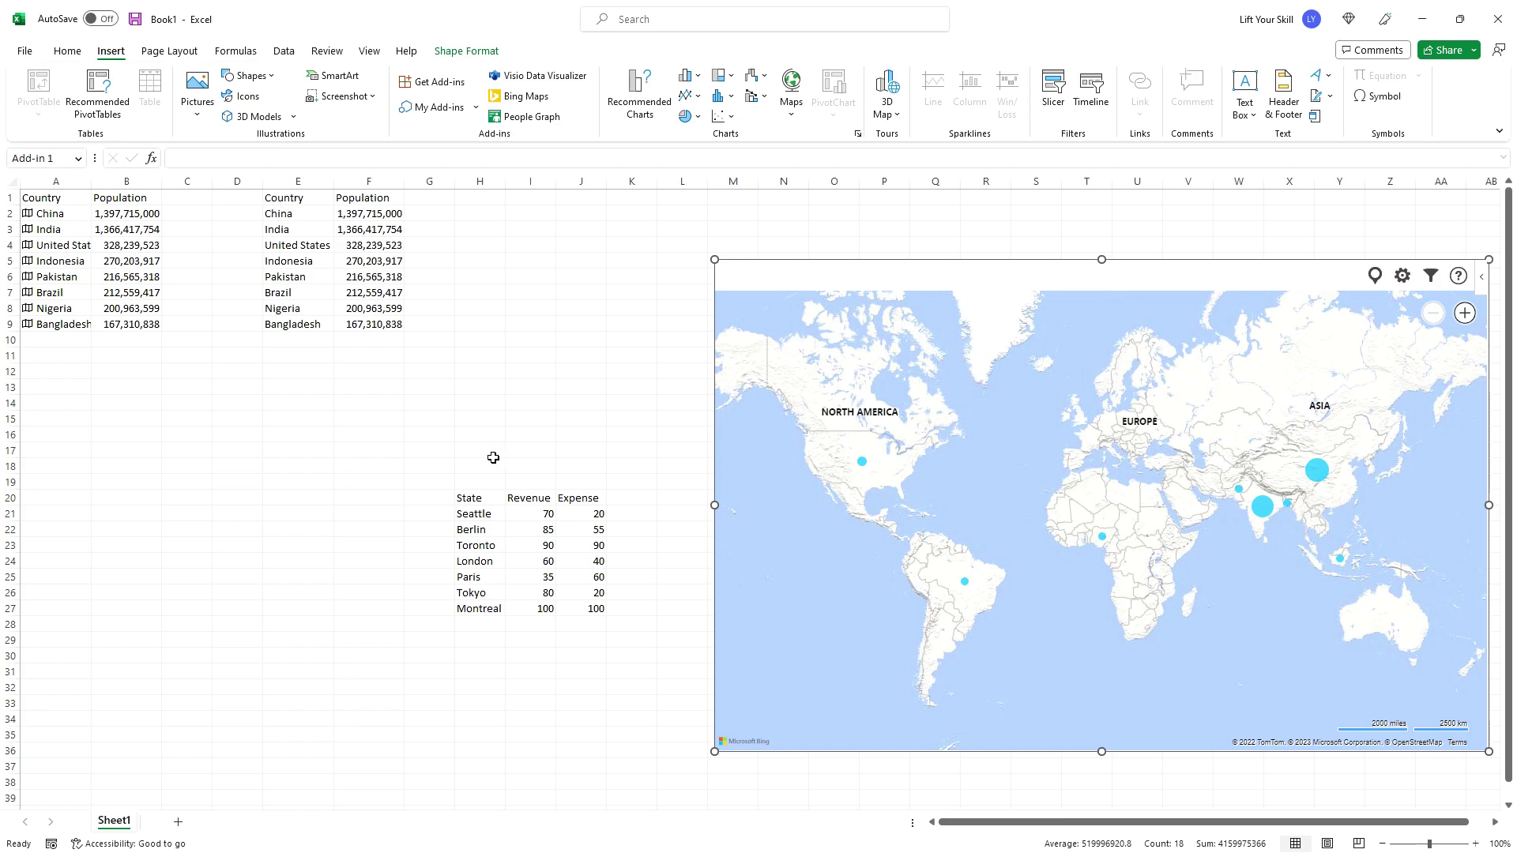
pyautogui.moveTo(475, 499); pyautogui.dragTo(591, 609)
pyautogui.click(1373, 278)
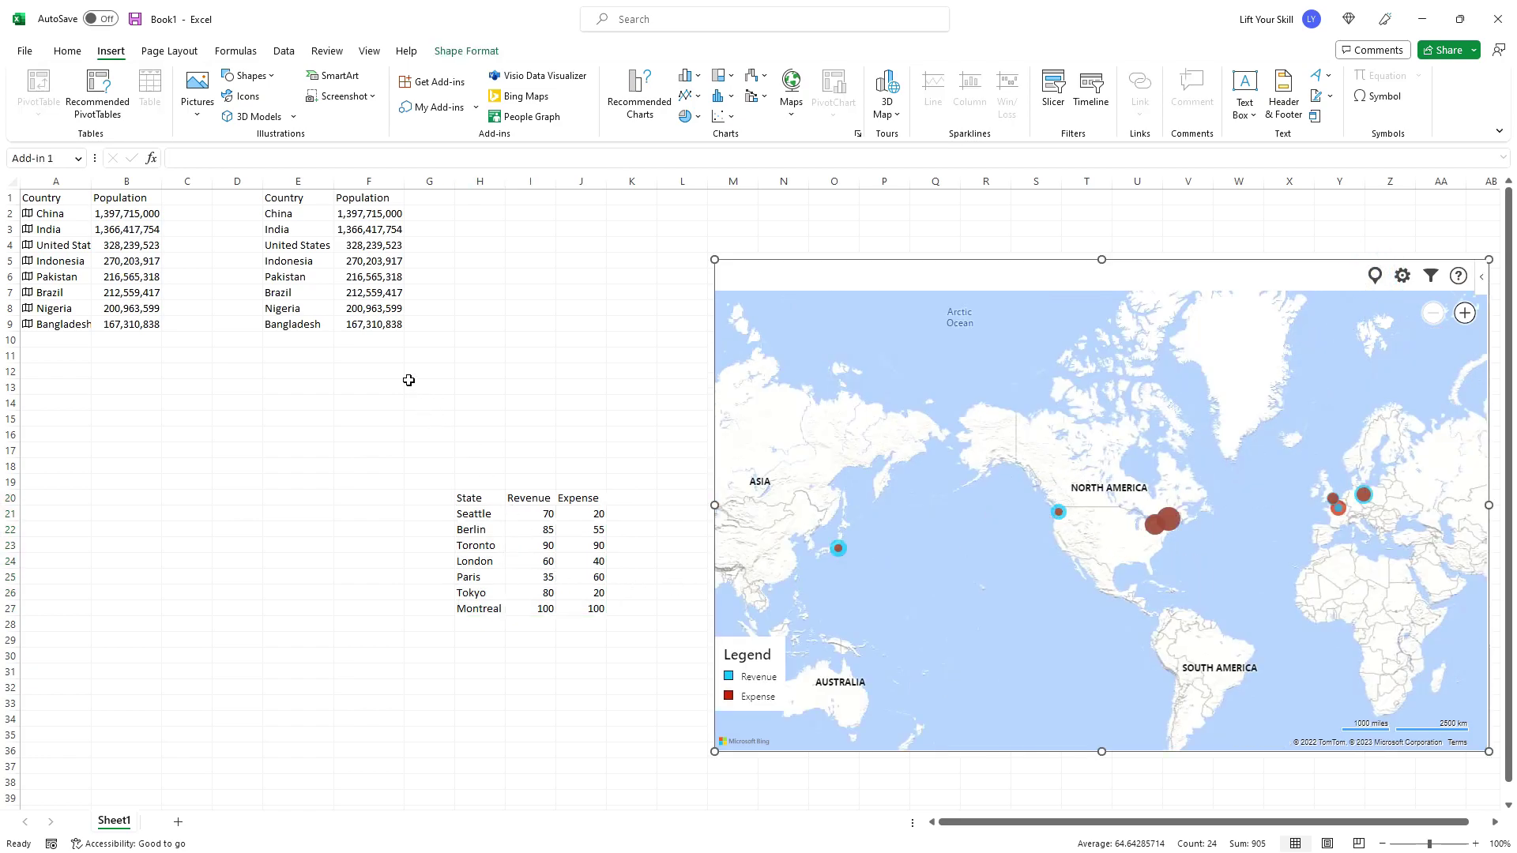
# Step: Replot the plain-text Country/Population table E1:F9 as circles on the map
pyautogui.click(368, 340)
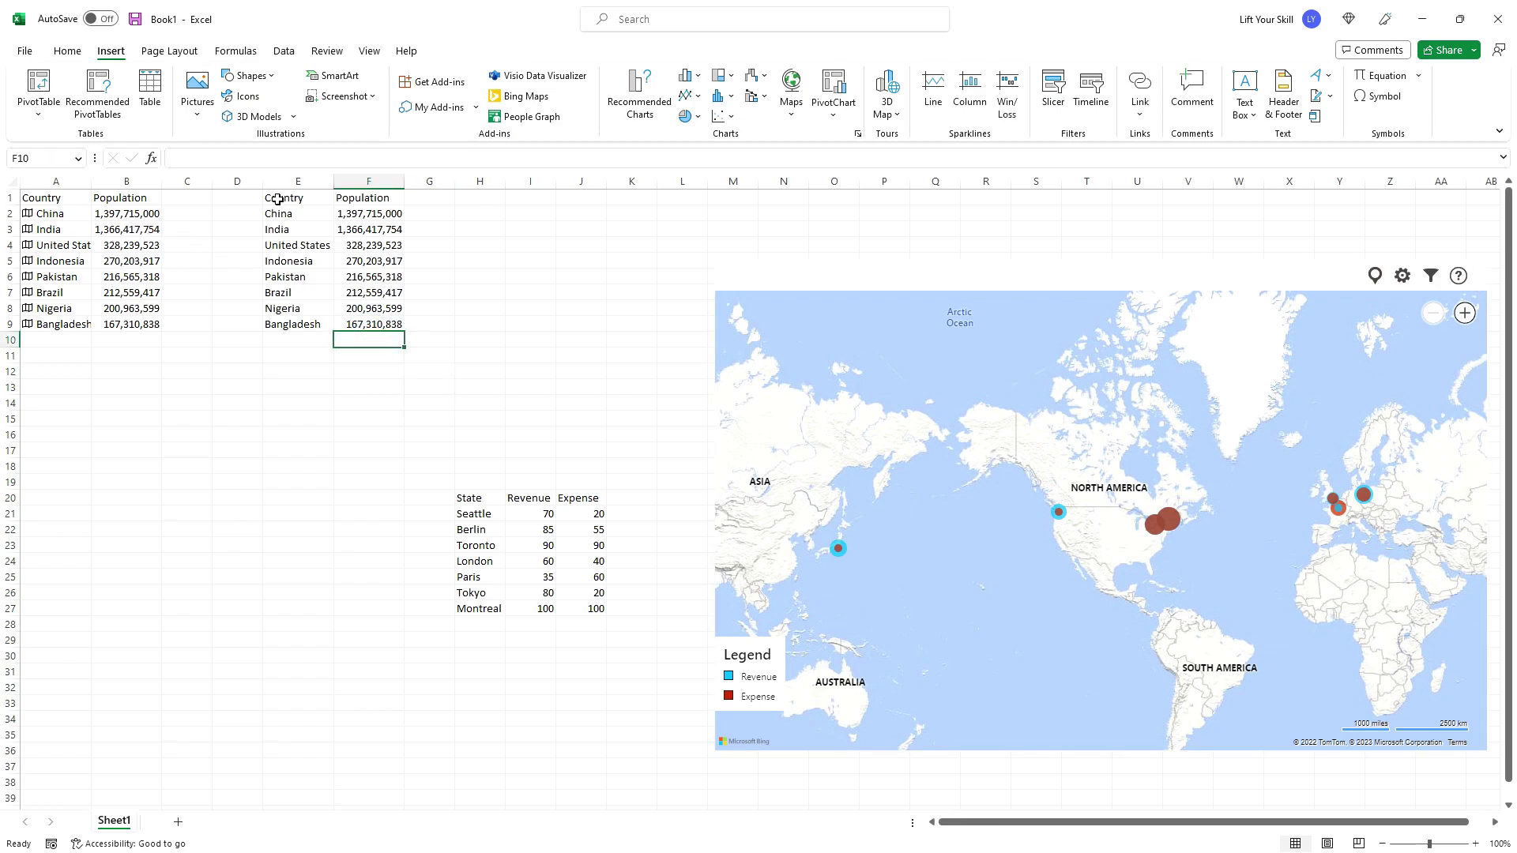
pyautogui.moveTo(277, 199); pyautogui.dragTo(369, 323)
pyautogui.click(1376, 275)
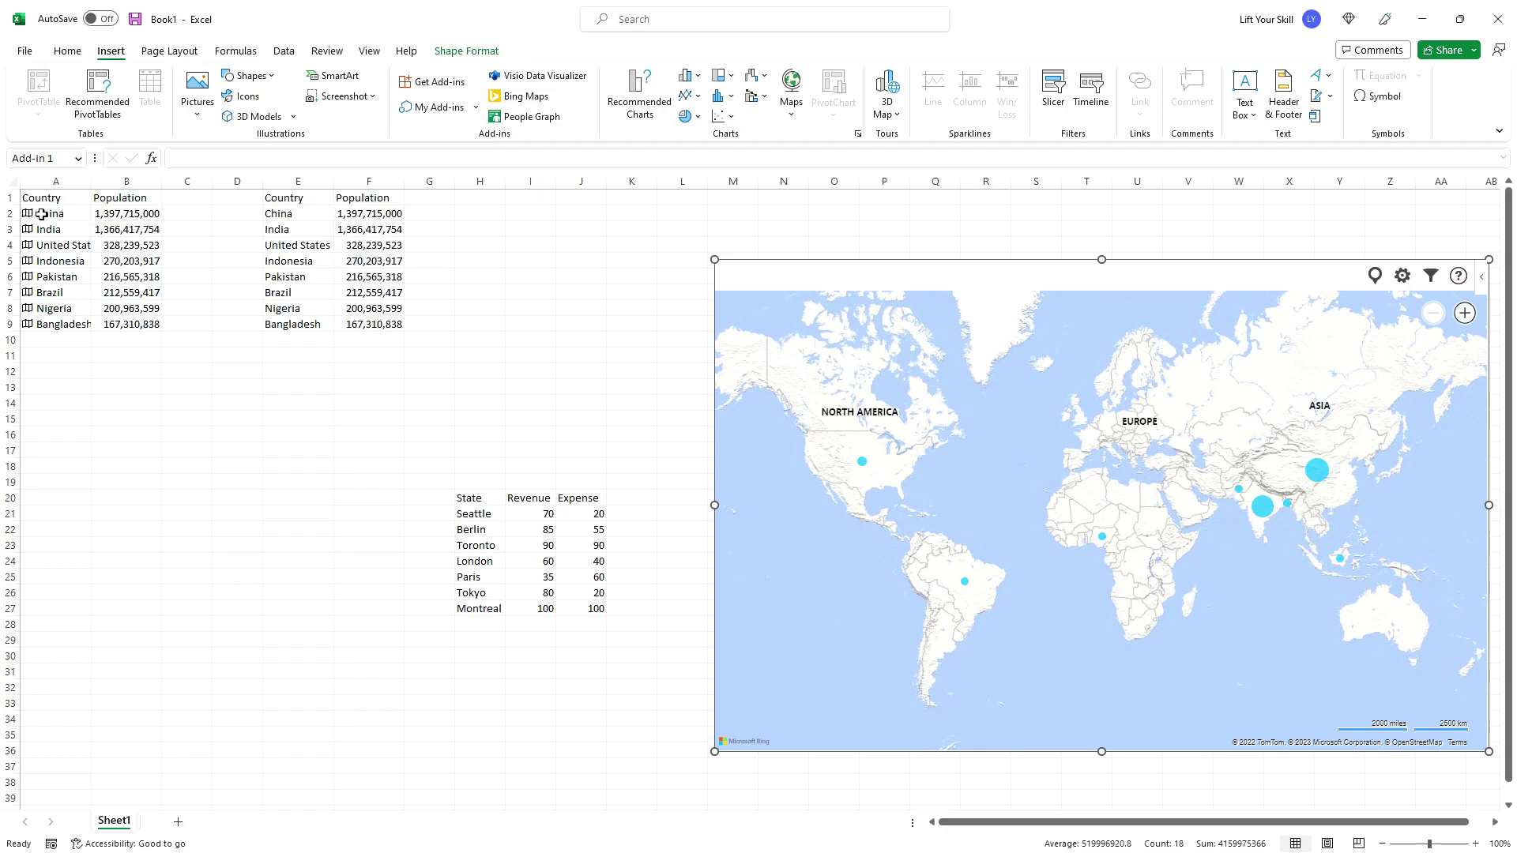
# Step: Inspect the China cell's data-type fields, then switch to the Data tab
pyautogui.click(39, 215)
pyautogui.click(104, 198)
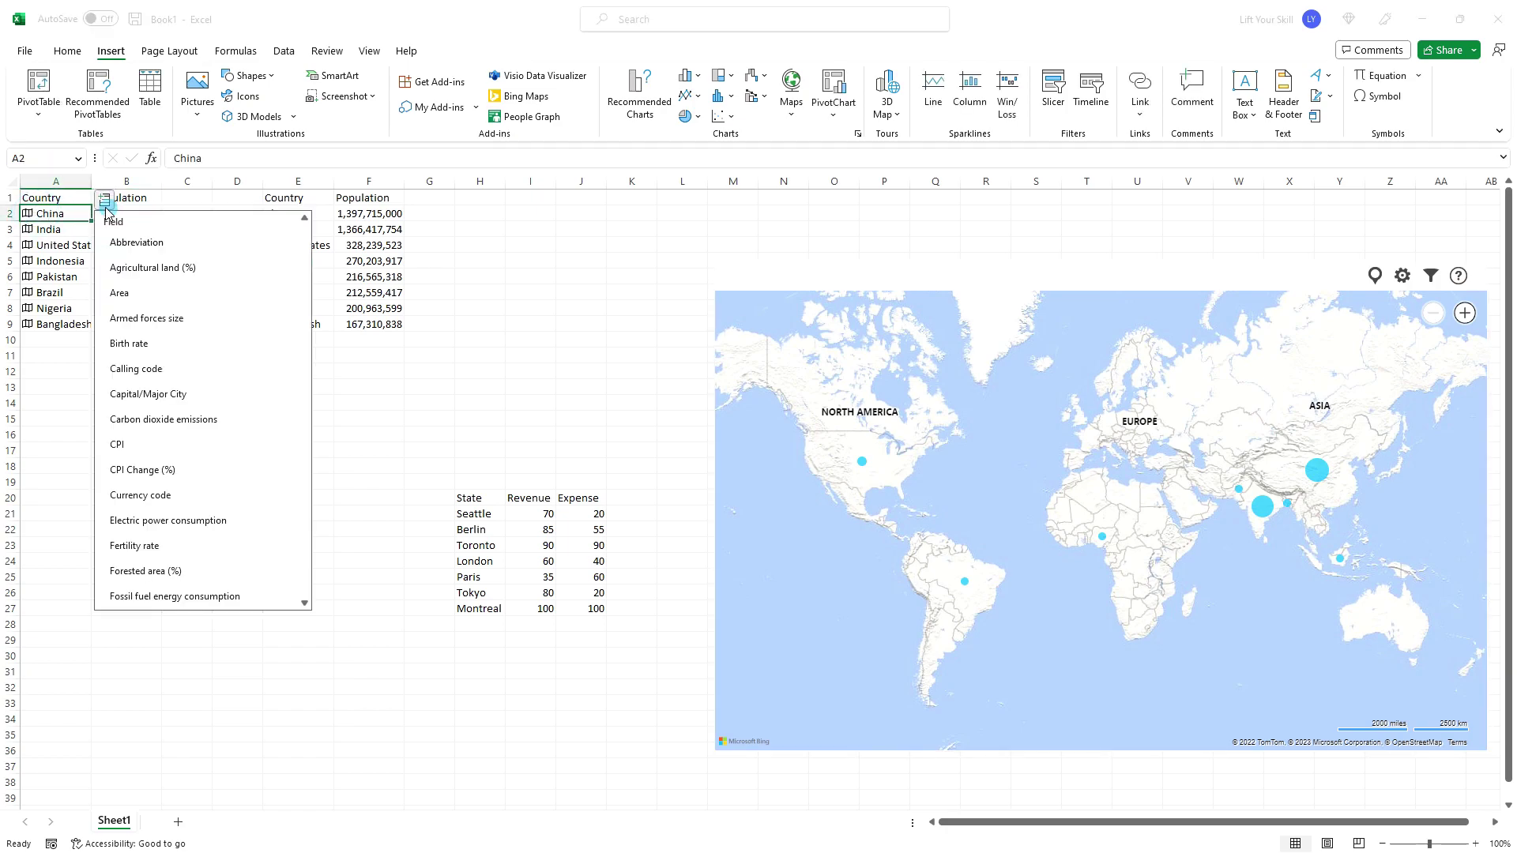
pyautogui.press('Escape')
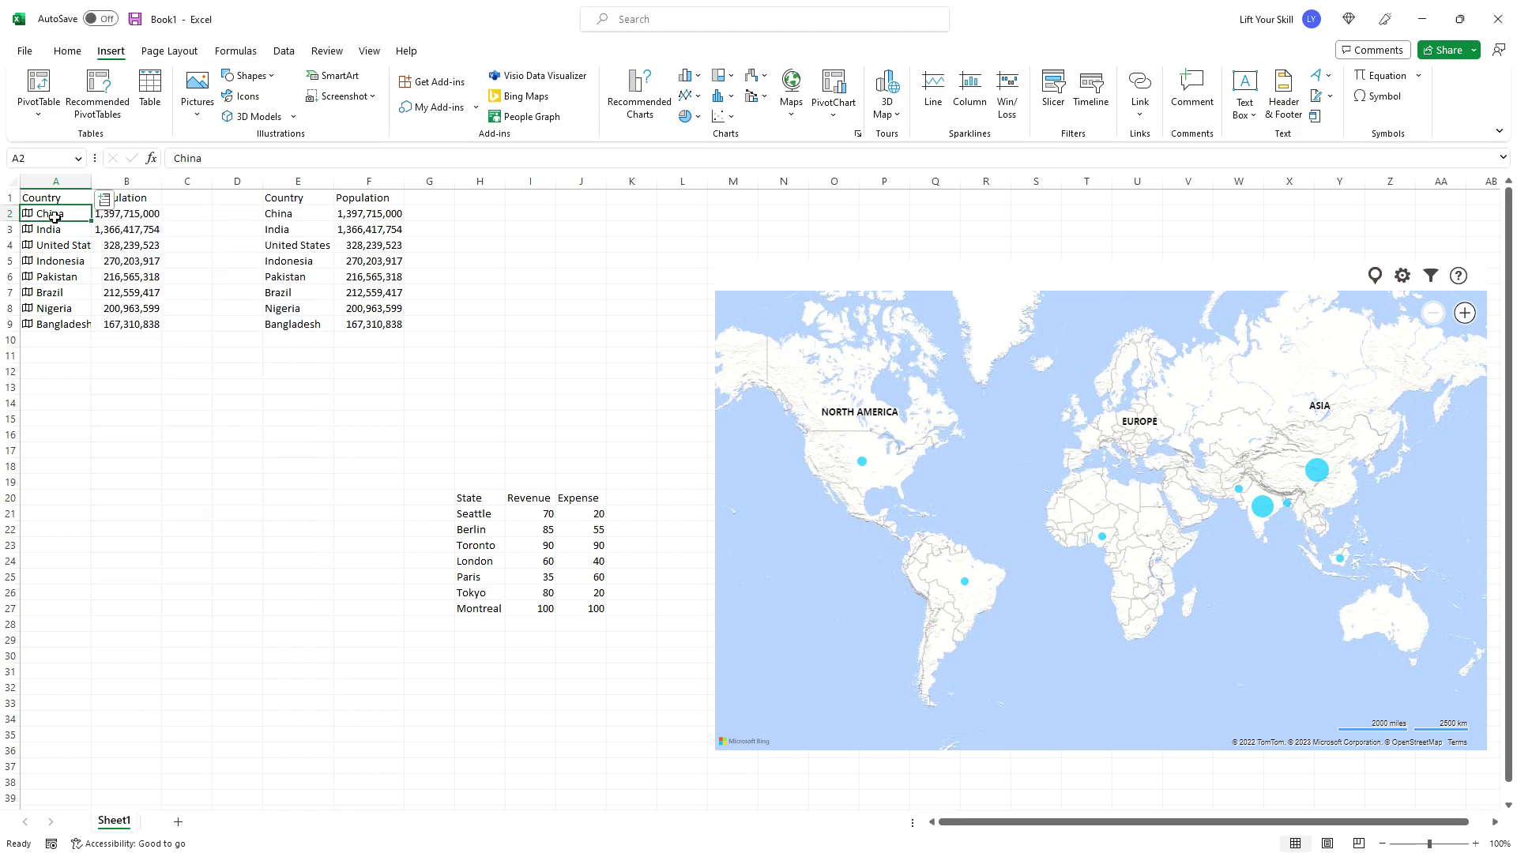
pyautogui.click(285, 52)
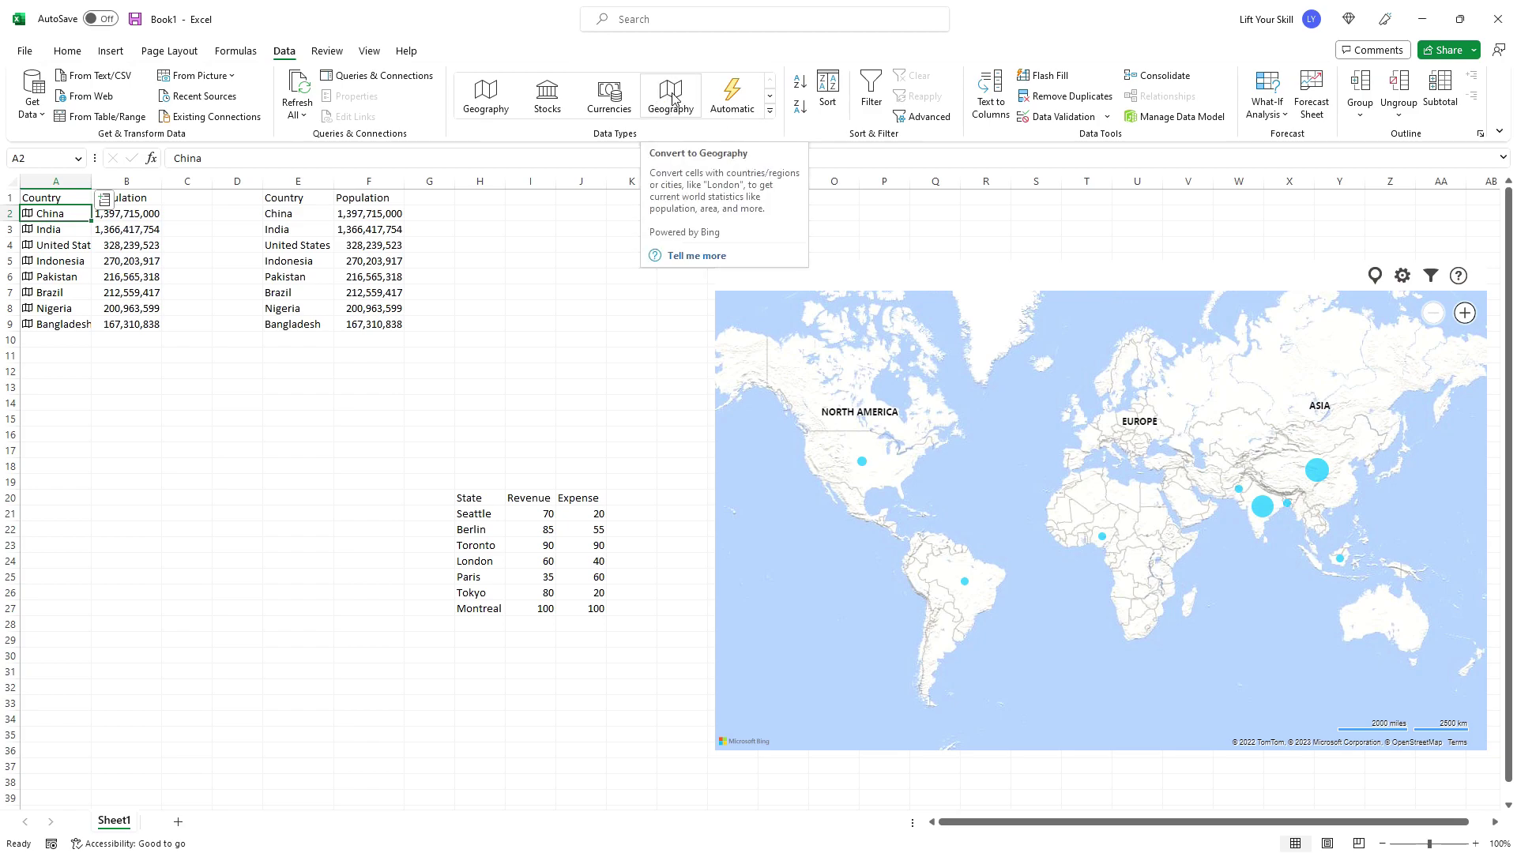
pyautogui.click(170, 263)
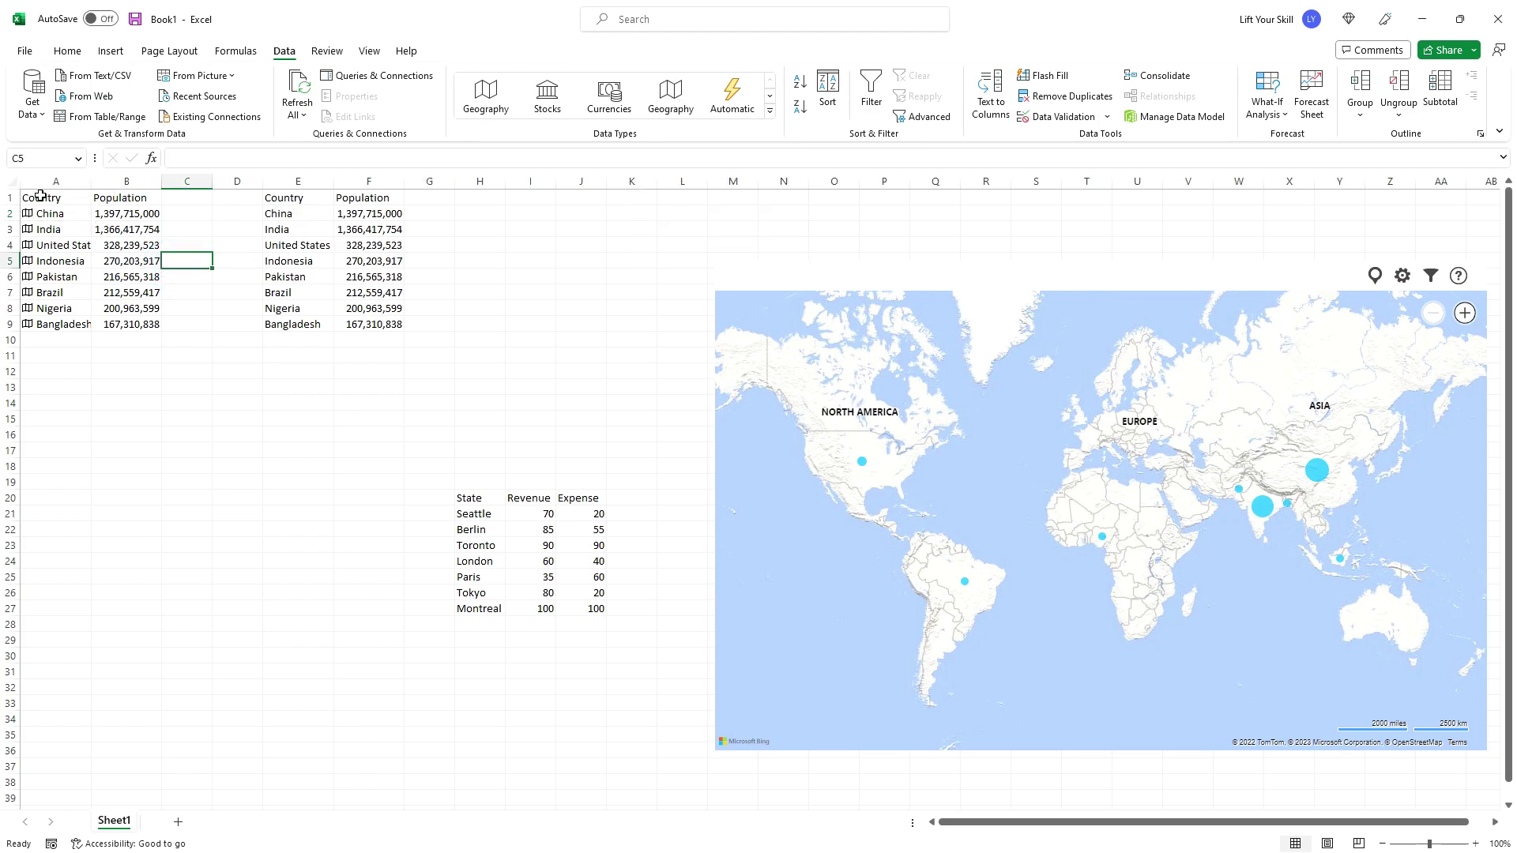
# Step: Try plotting the data-typed table A1:B9 and dismiss the Invalid Locations message
pyautogui.moveTo(41, 196); pyautogui.dragTo(122, 323)
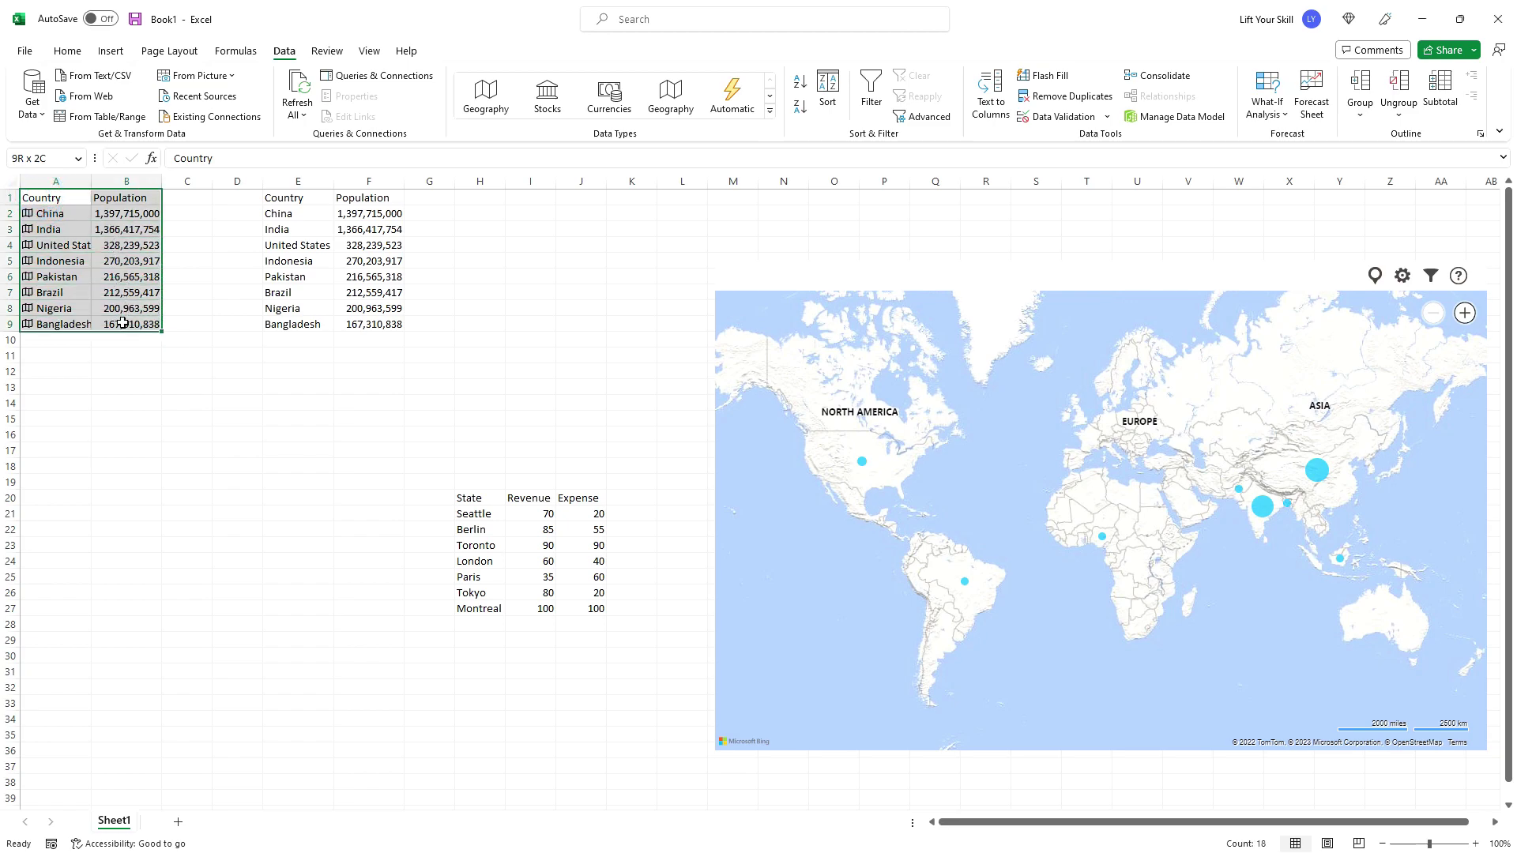
pyautogui.click(1375, 277)
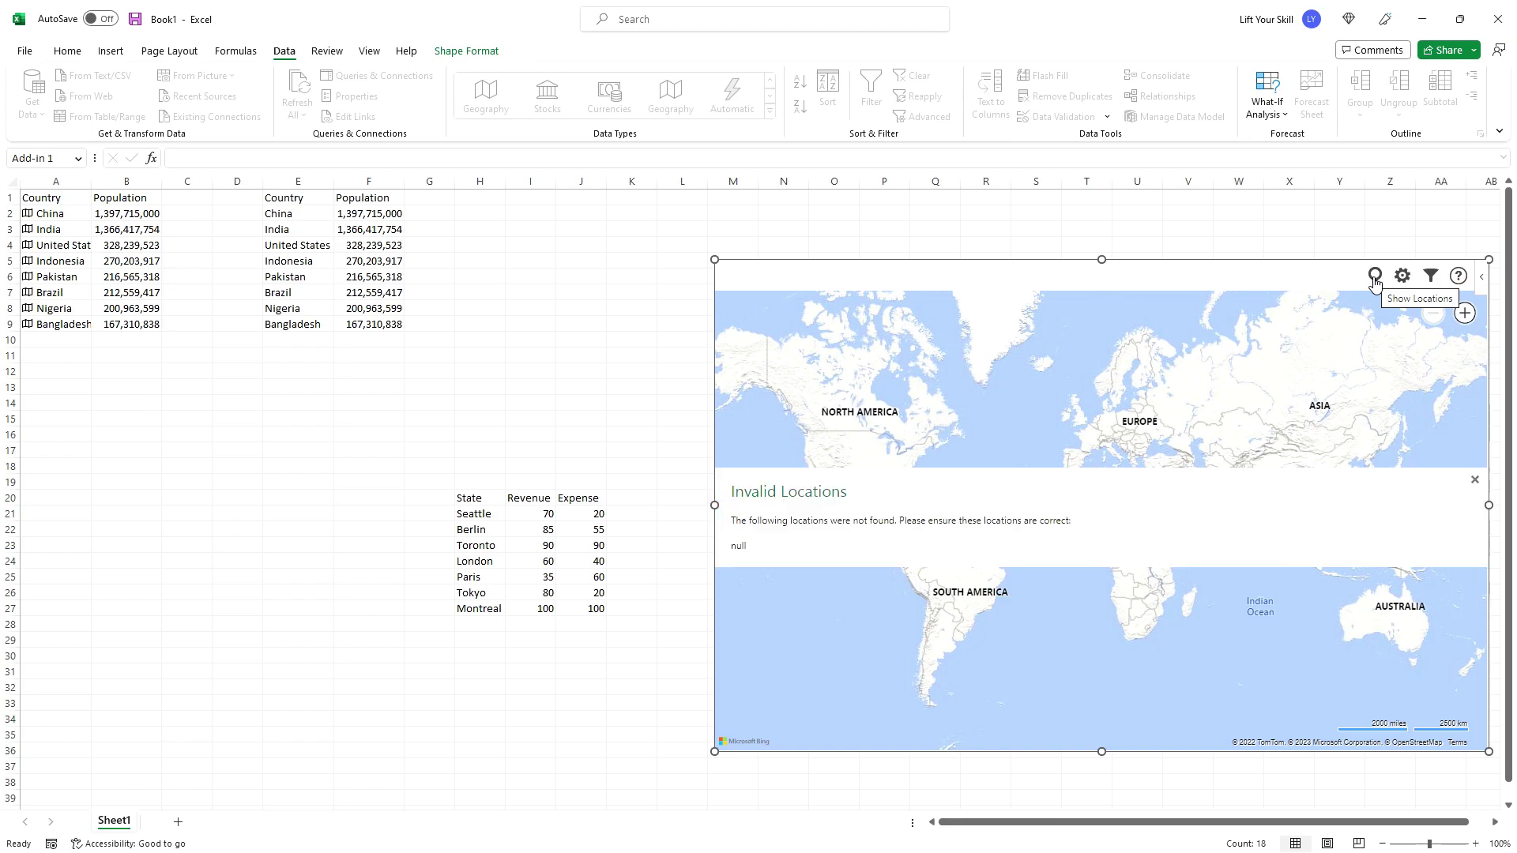
pyautogui.click(1476, 481)
# Step: Replot the plain-text table E1:F9 on the map and open its Settings pane
pyautogui.moveTo(299, 201); pyautogui.dragTo(360, 324)
pyautogui.click(1375, 275)
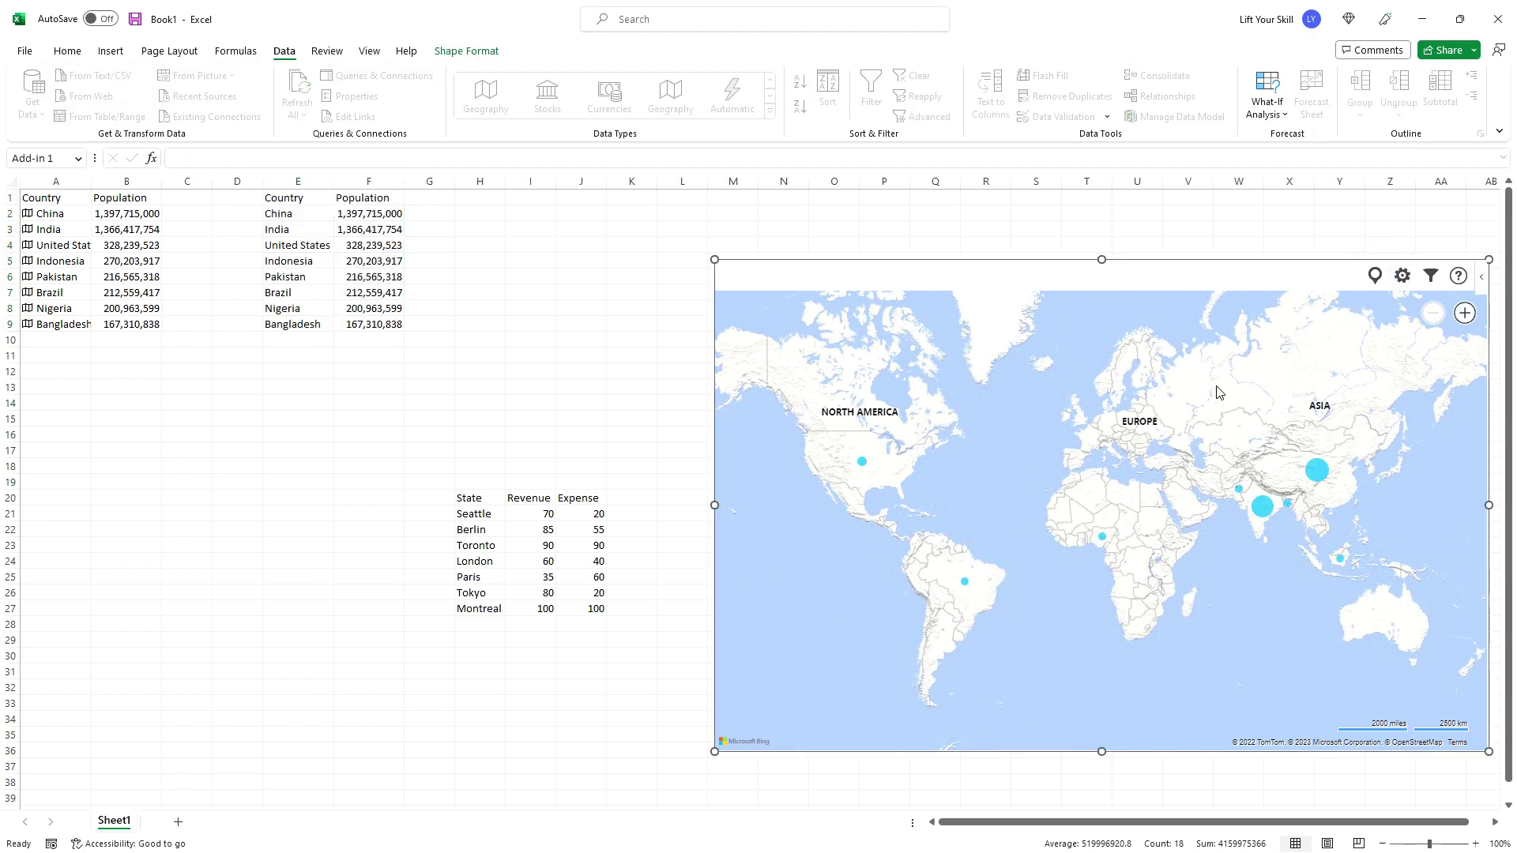
pyautogui.click(1403, 276)
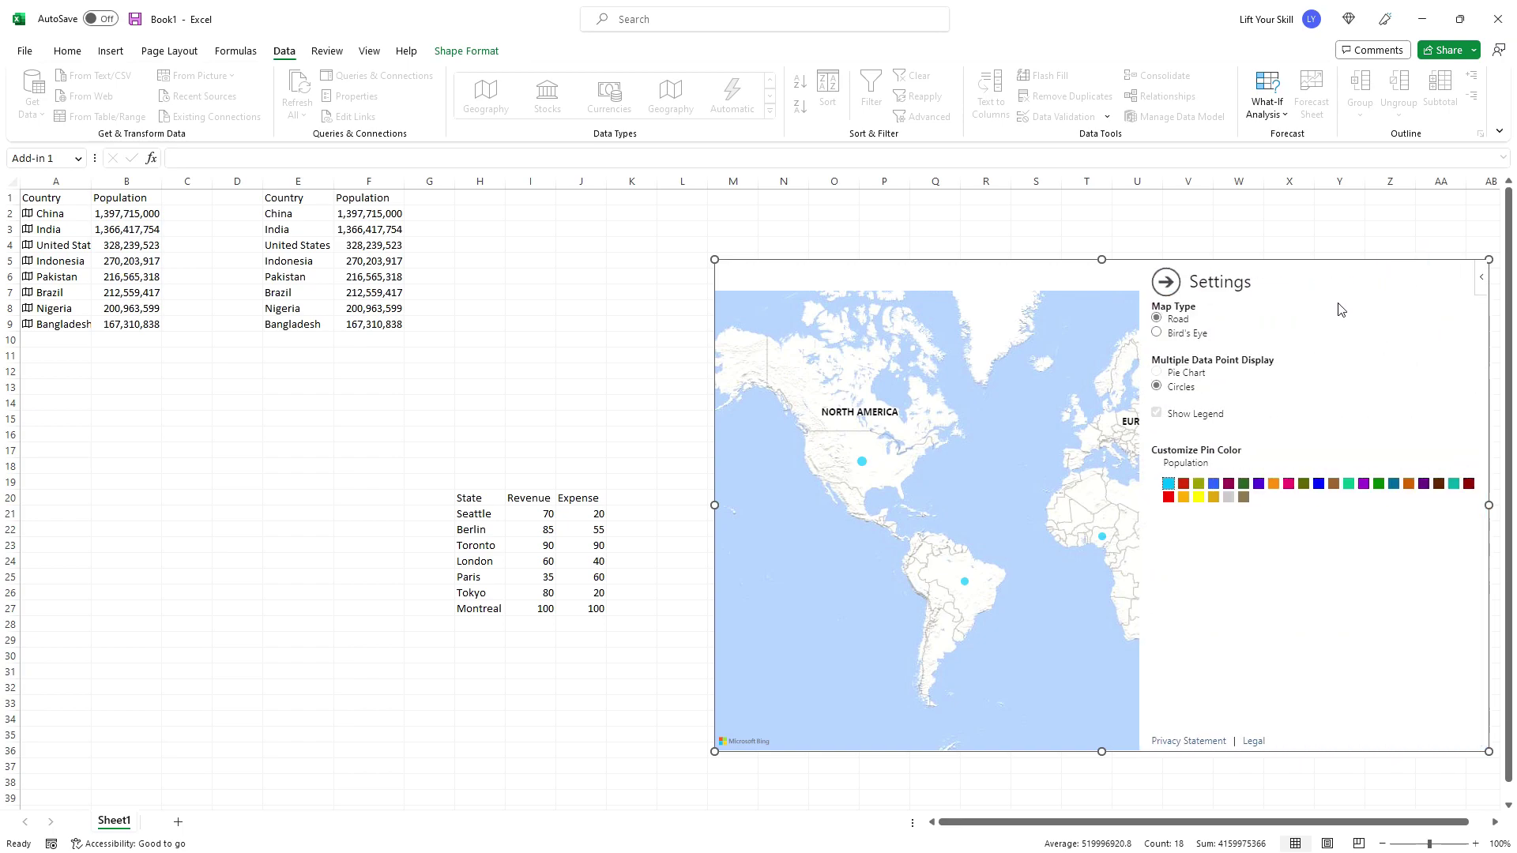
# Step: Try Bird's Eye imagery and dark red pins, then revert to Road view with cyan pins
pyautogui.click(1157, 333)
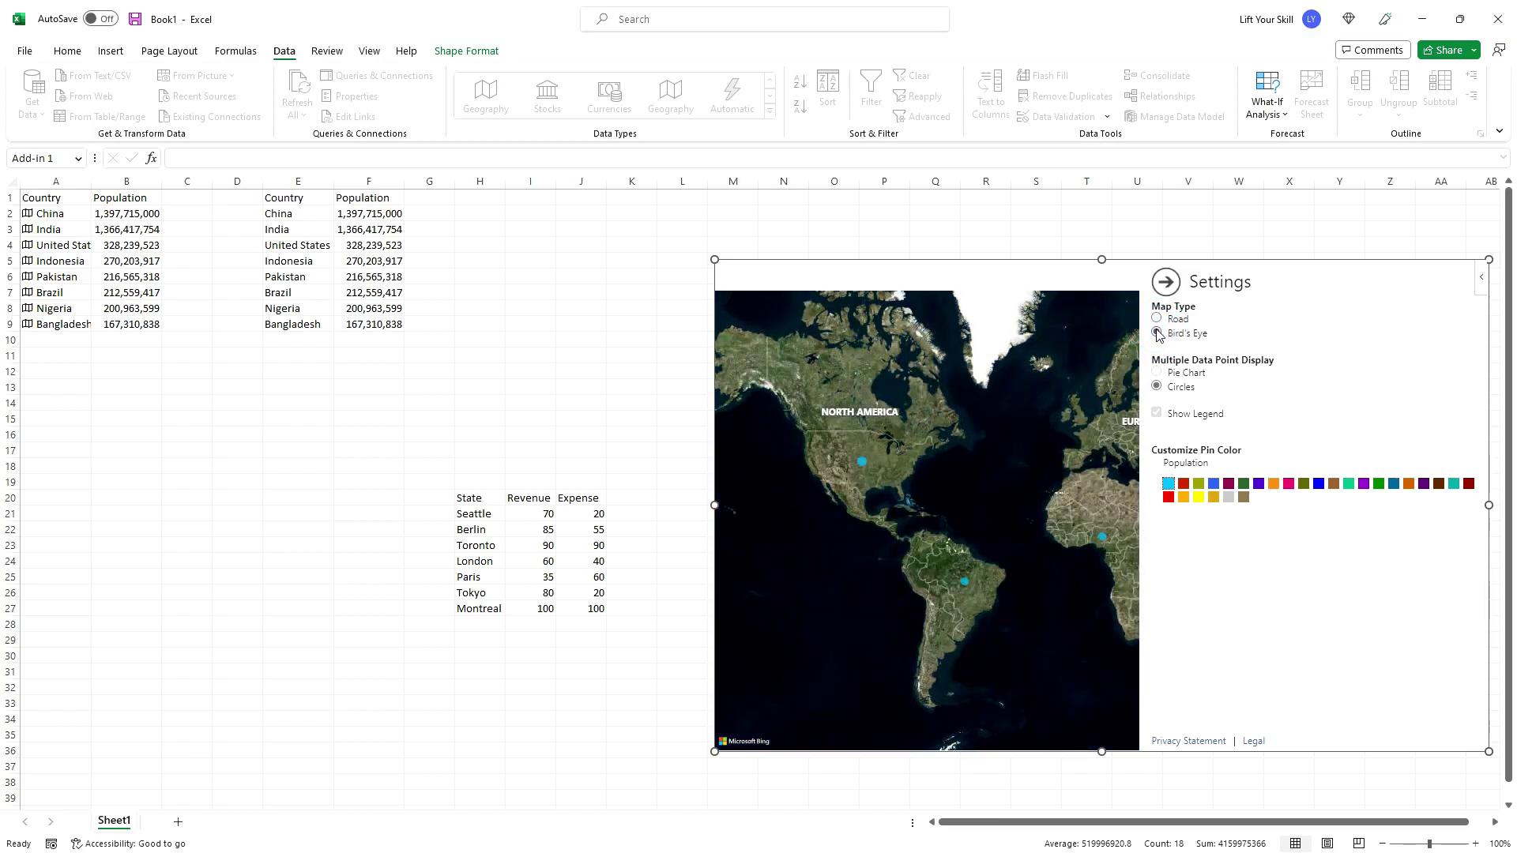
pyautogui.click(1157, 319)
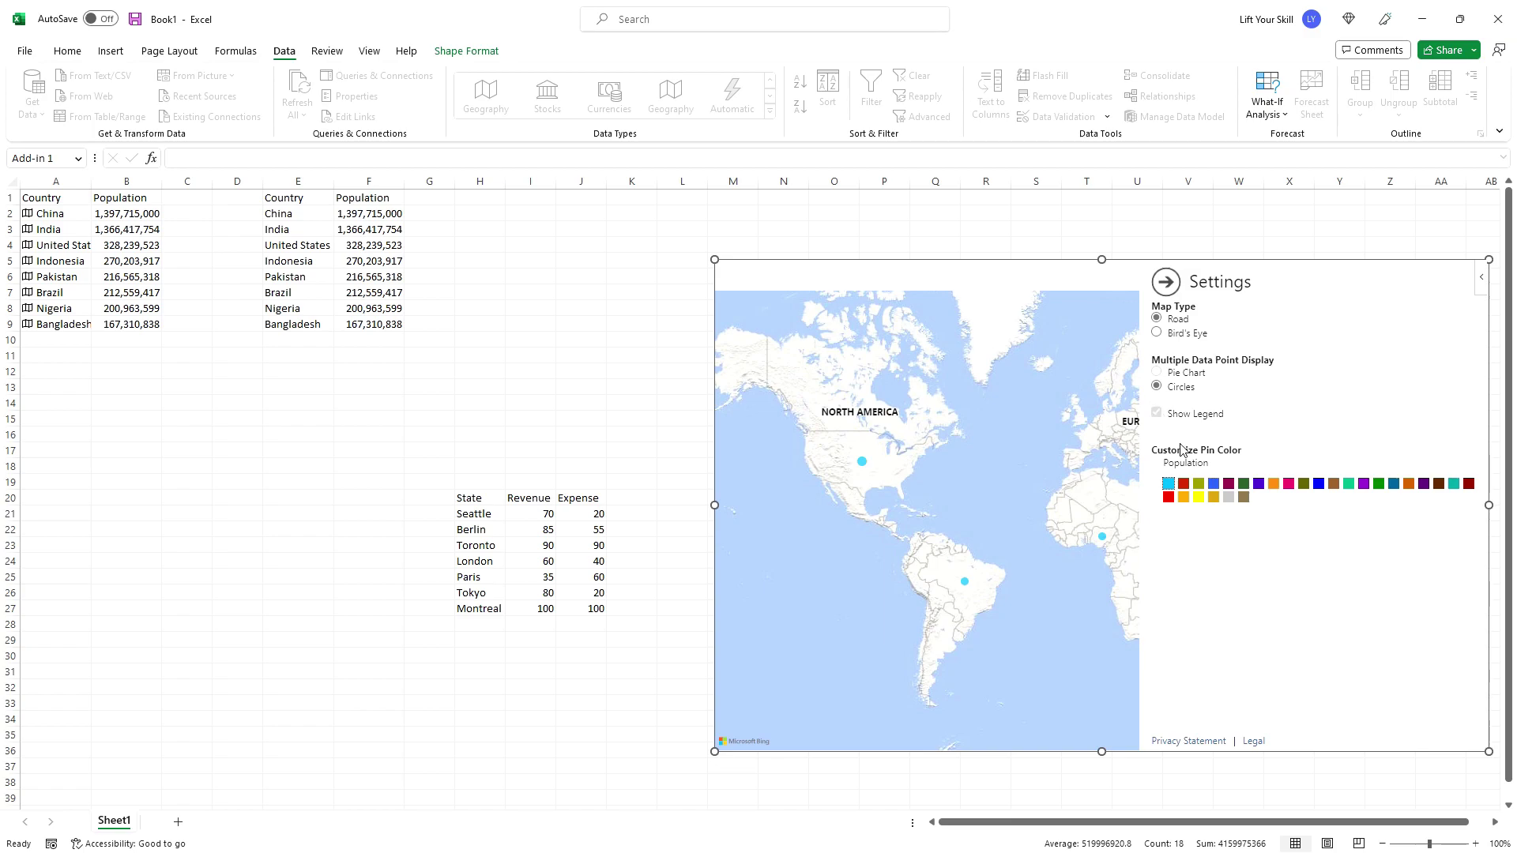
pyautogui.click(1184, 484)
pyautogui.click(1168, 484)
# Step: Filter China, India, United States and Indonesia off the map and apply the filter
pyautogui.click(1167, 281)
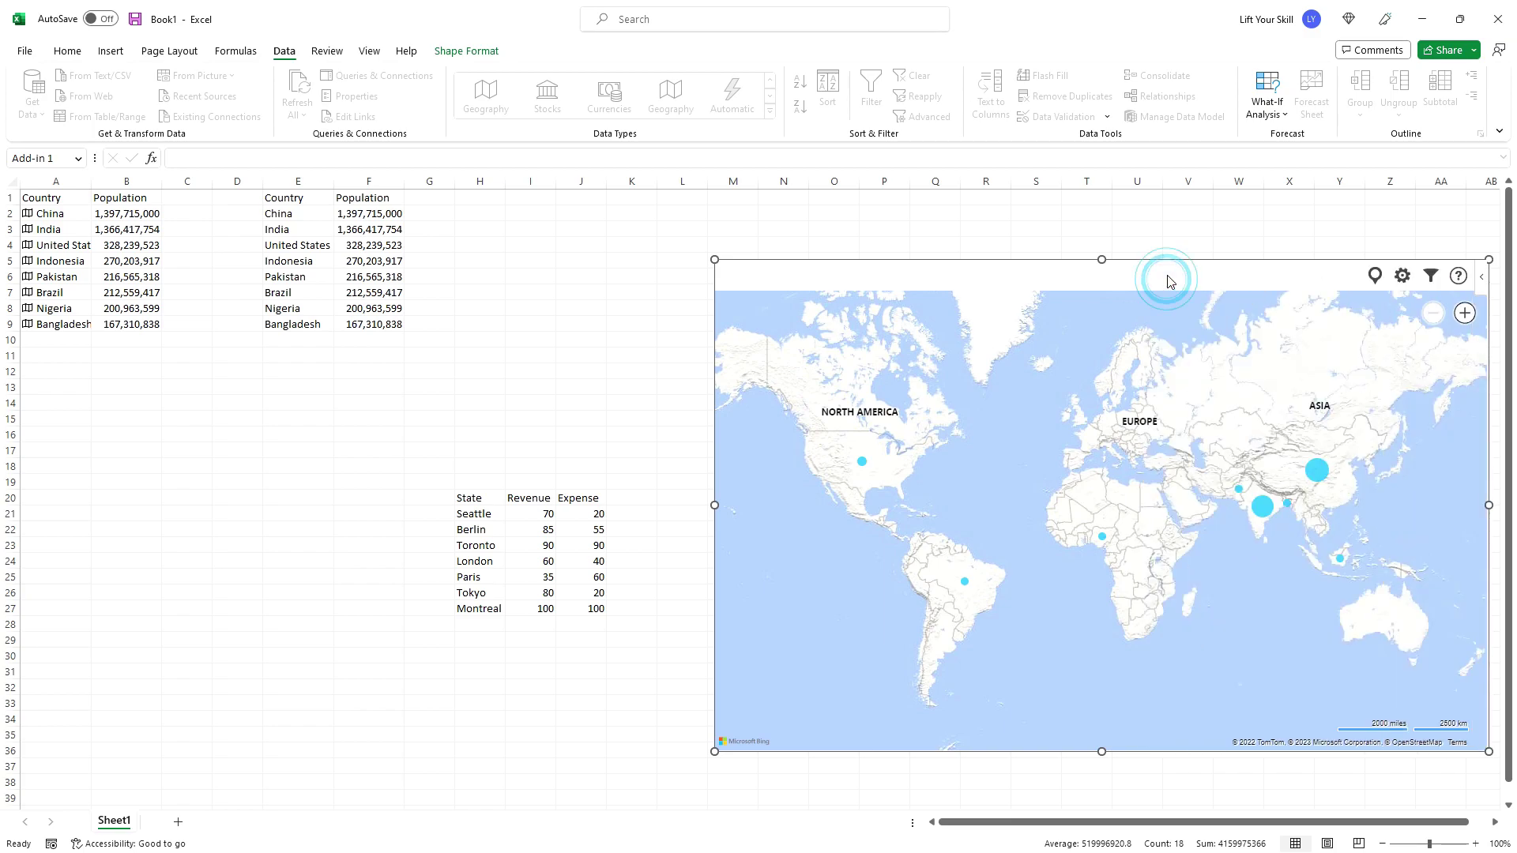
pyautogui.click(1431, 278)
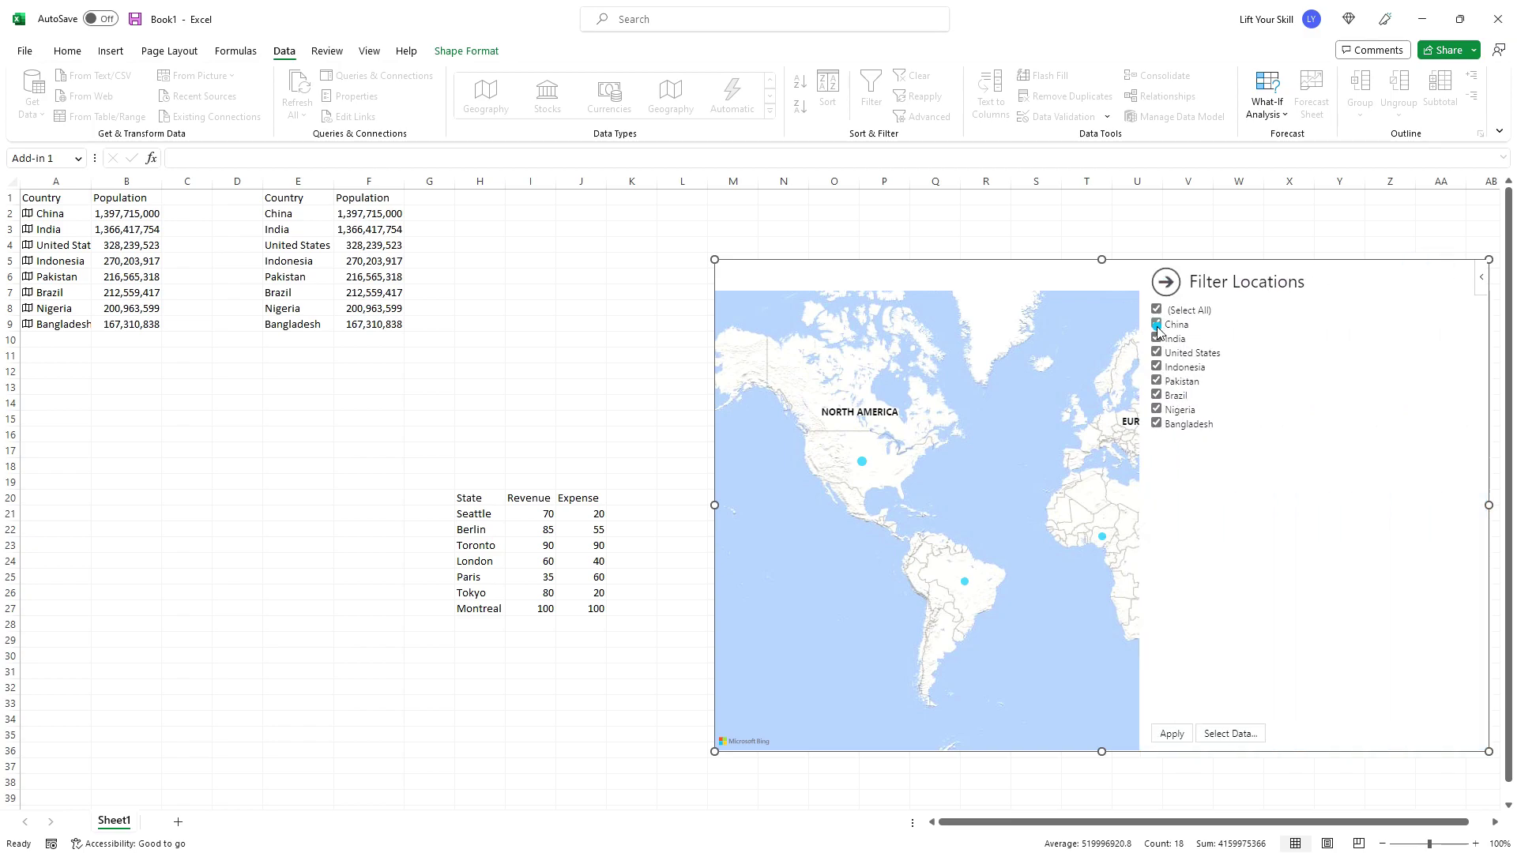
pyautogui.click(1158, 325)
pyautogui.click(1158, 339)
pyautogui.click(1158, 354)
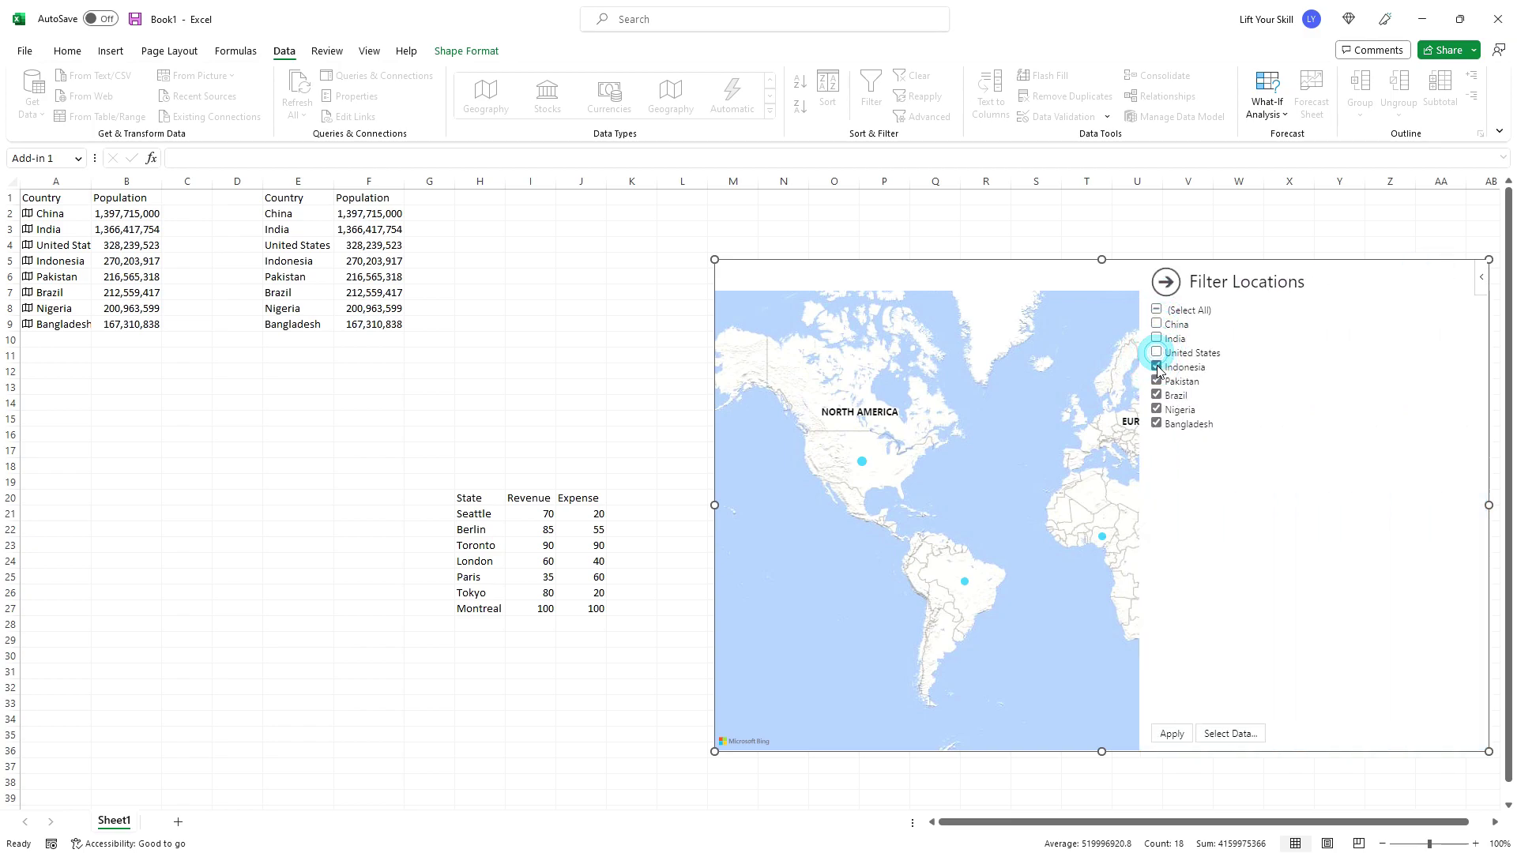
pyautogui.click(1158, 368)
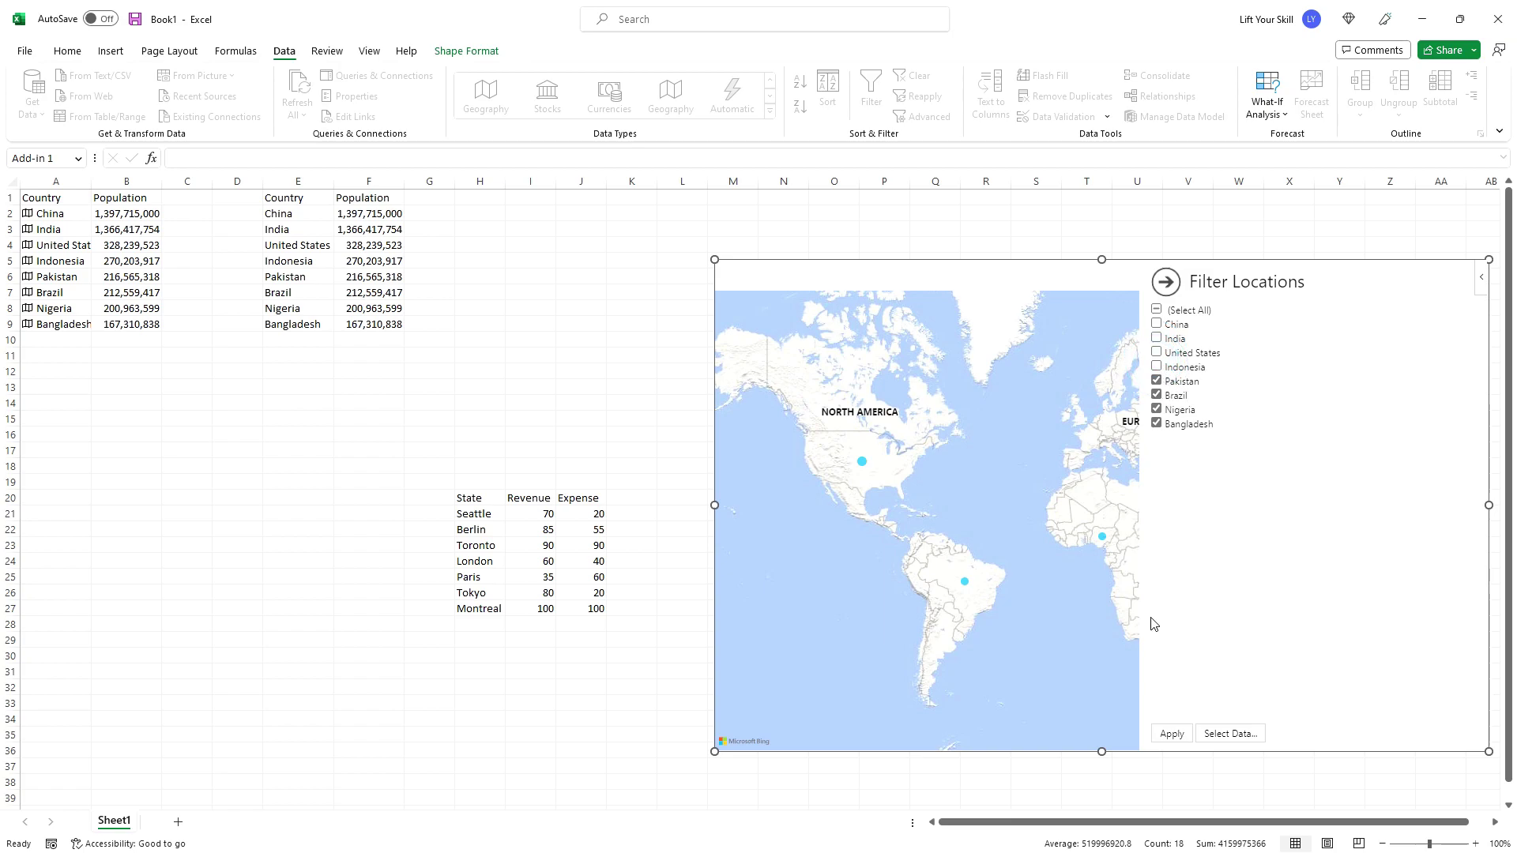
pyautogui.click(1170, 734)
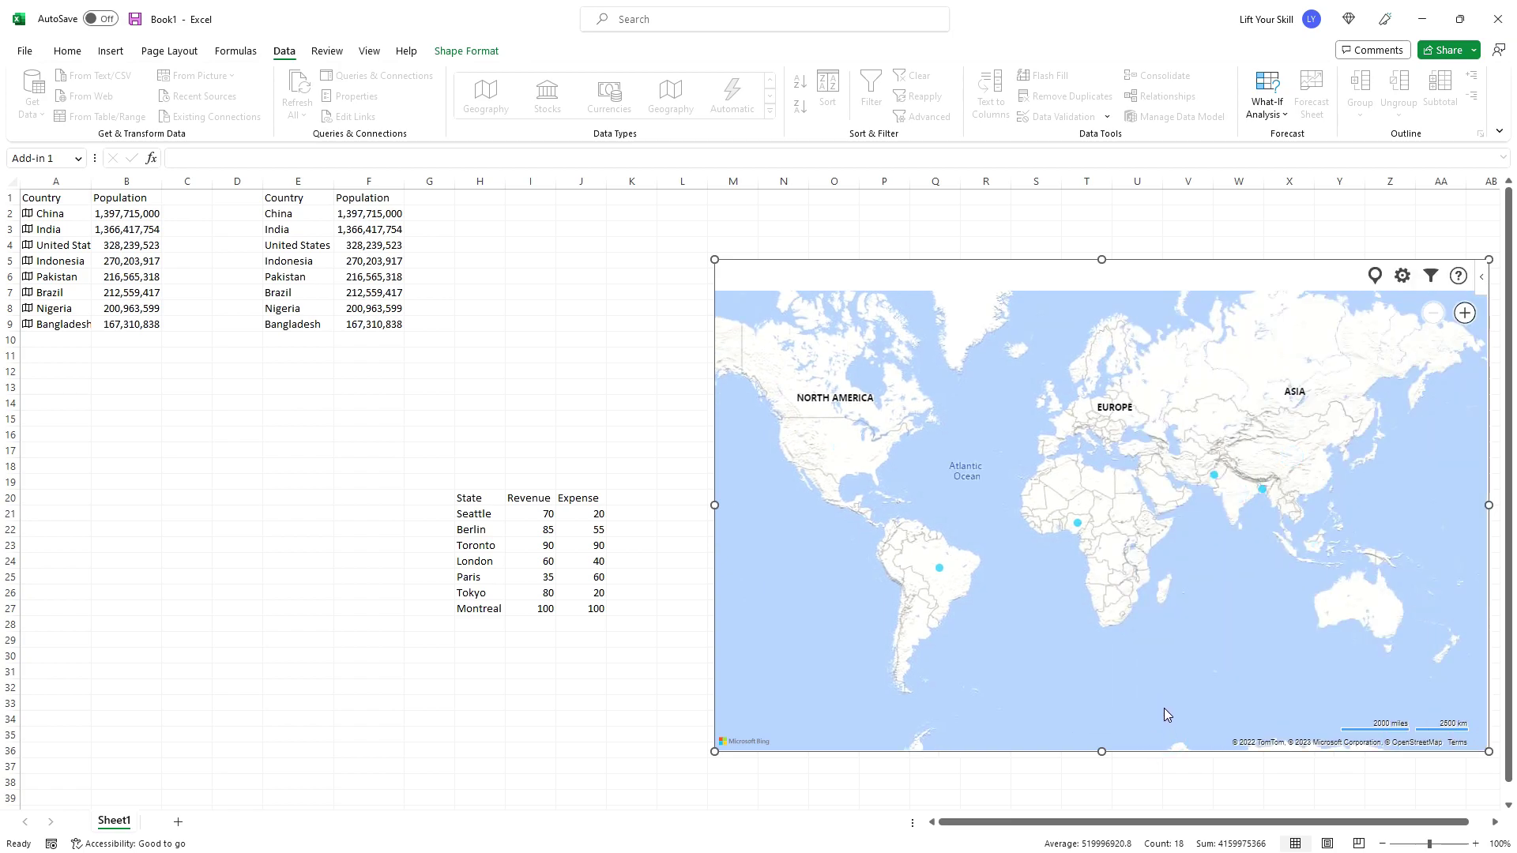
# Step: Dismiss the Bing Maps Welcome help panel and bring up the add-in's options menu
pyautogui.click(1459, 275)
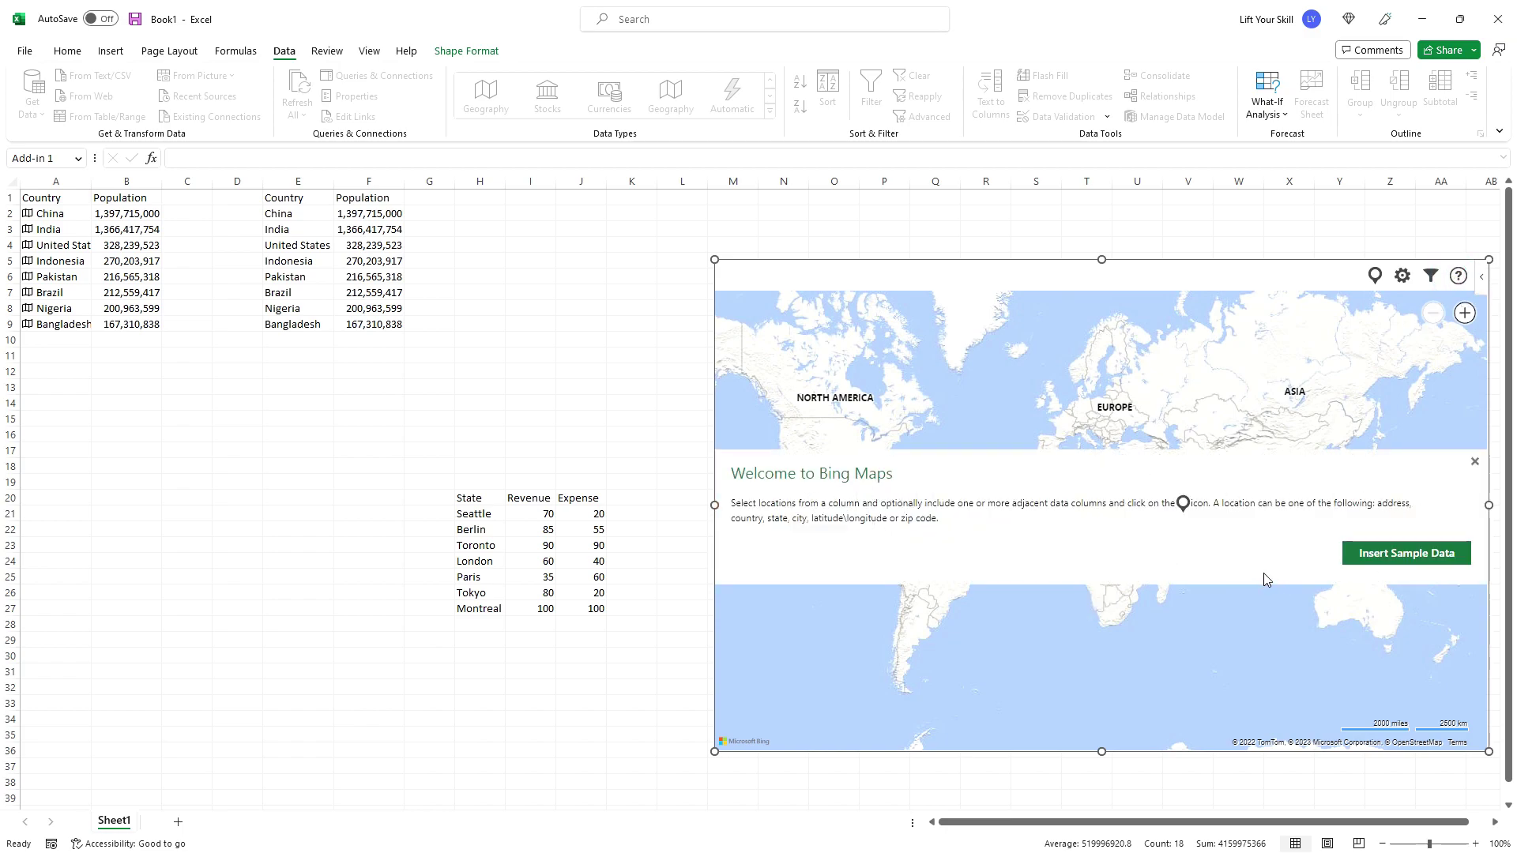
pyautogui.click(1474, 463)
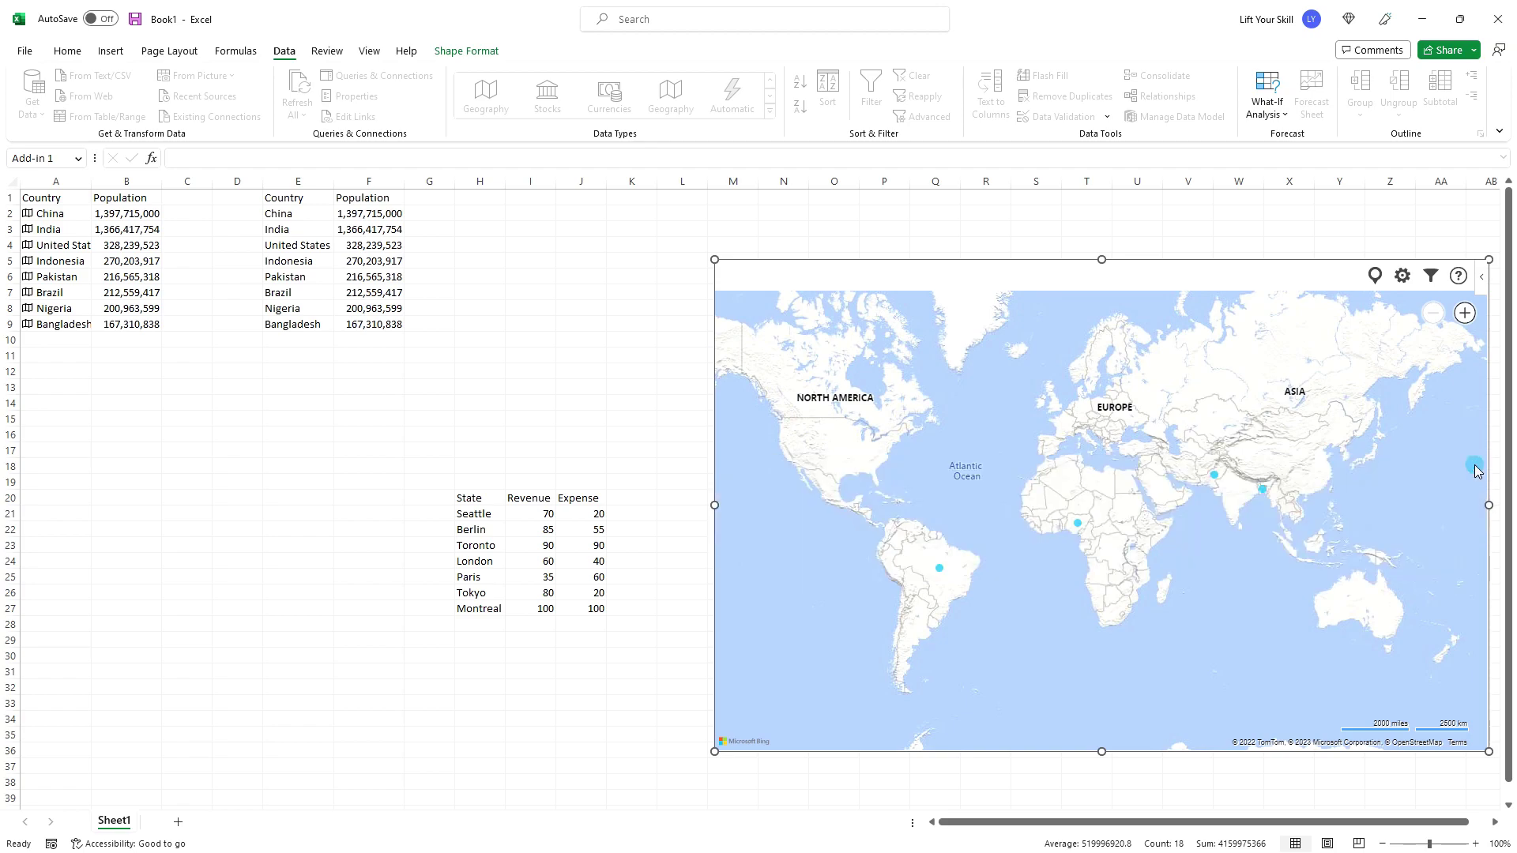
pyautogui.click(1483, 281)
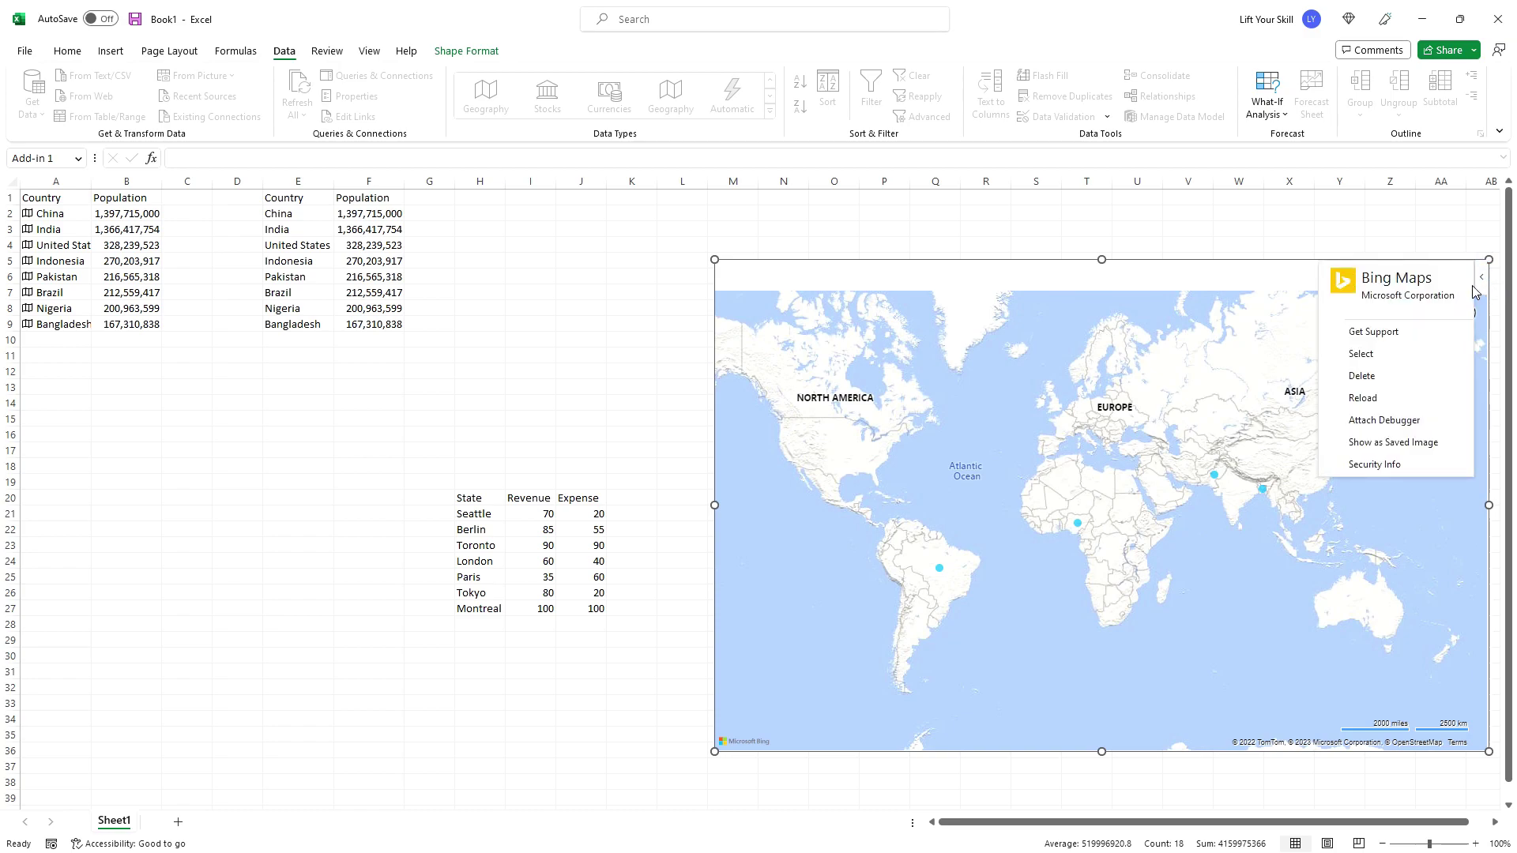
# Step: Open the Bing Maps support forum page, then close it to return to Excel
pyautogui.click(1390, 338)
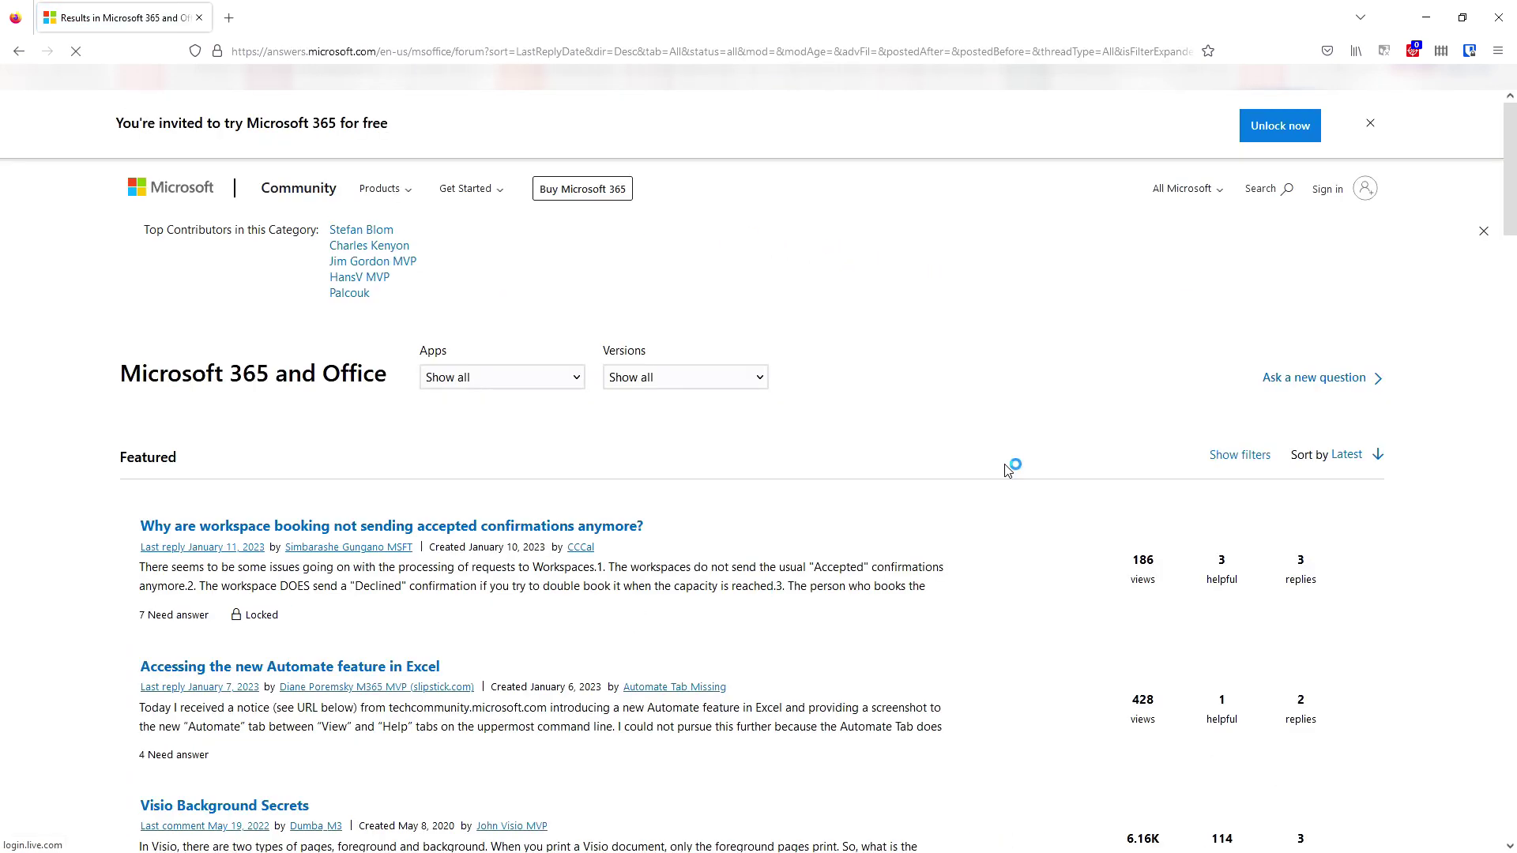
pyautogui.click(1499, 17)
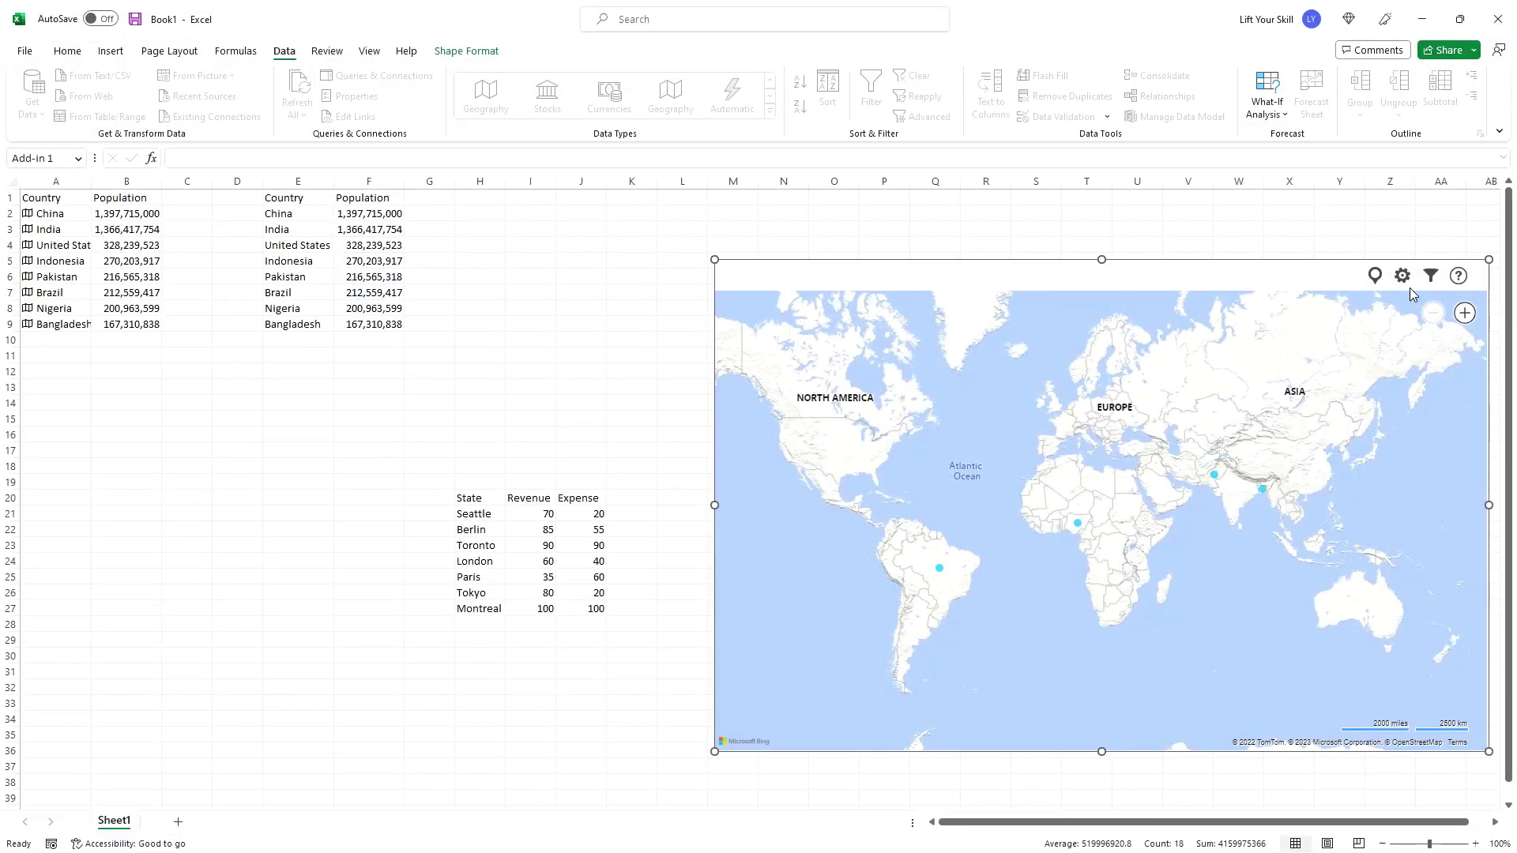
# Step: Reload the Bing Maps add-in twice so the world map redraws
pyautogui.click(1485, 272)
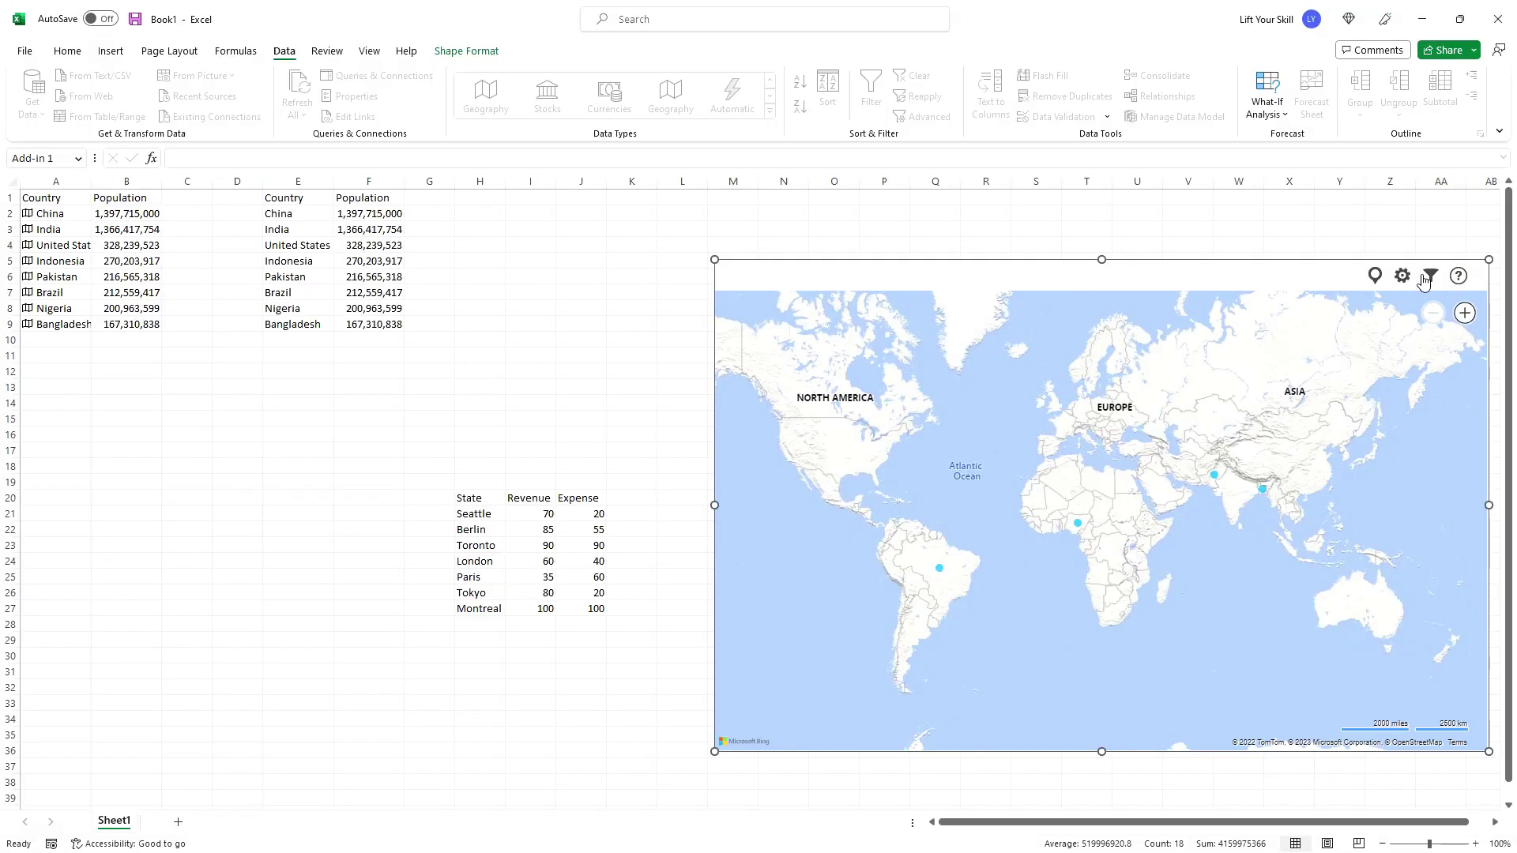
pyautogui.click(1482, 278)
pyautogui.click(1375, 395)
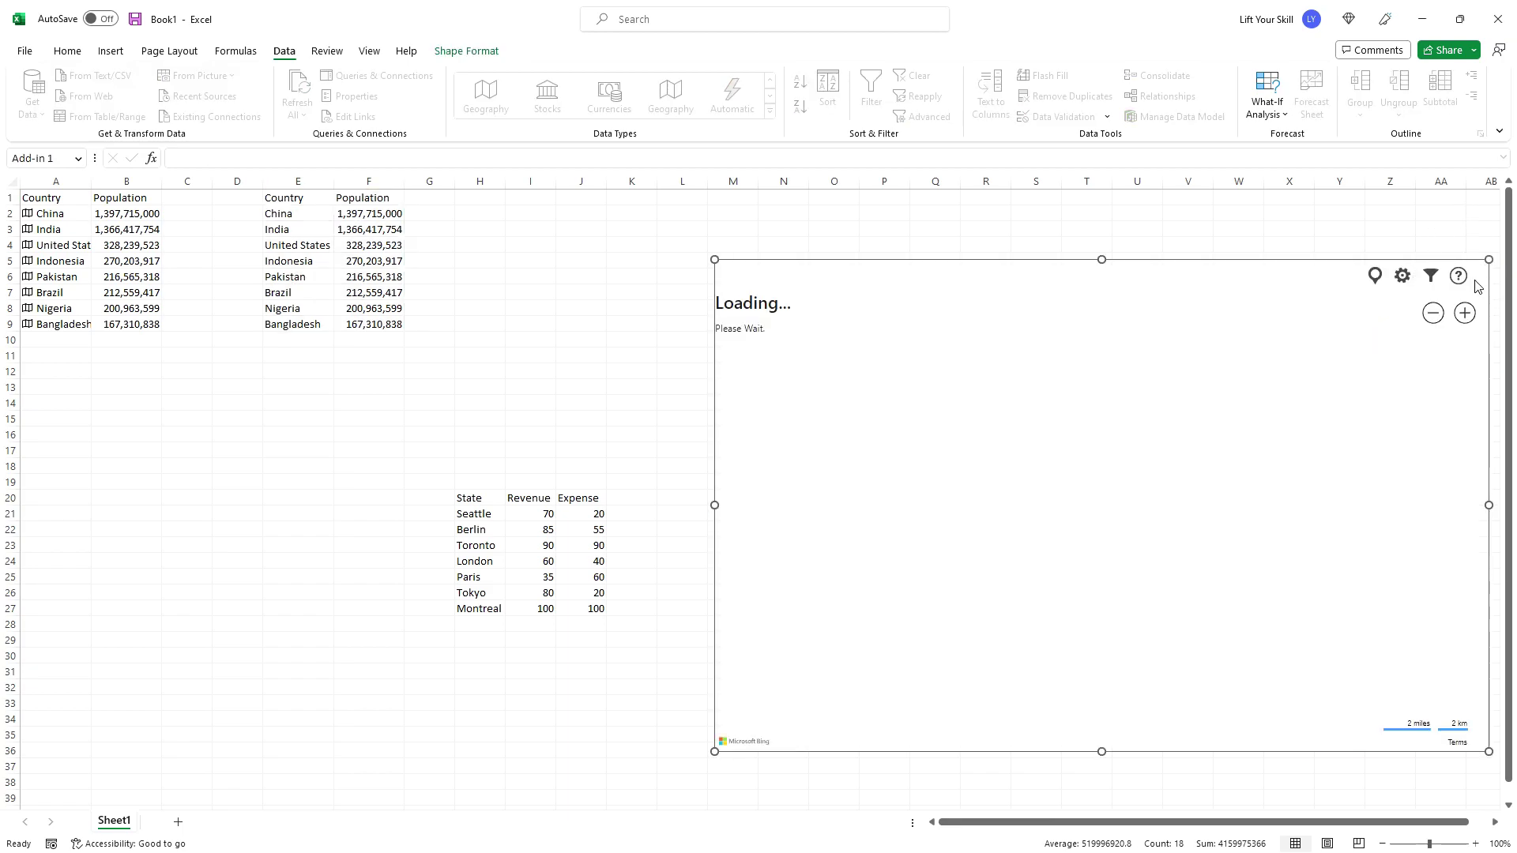
pyautogui.click(1481, 278)
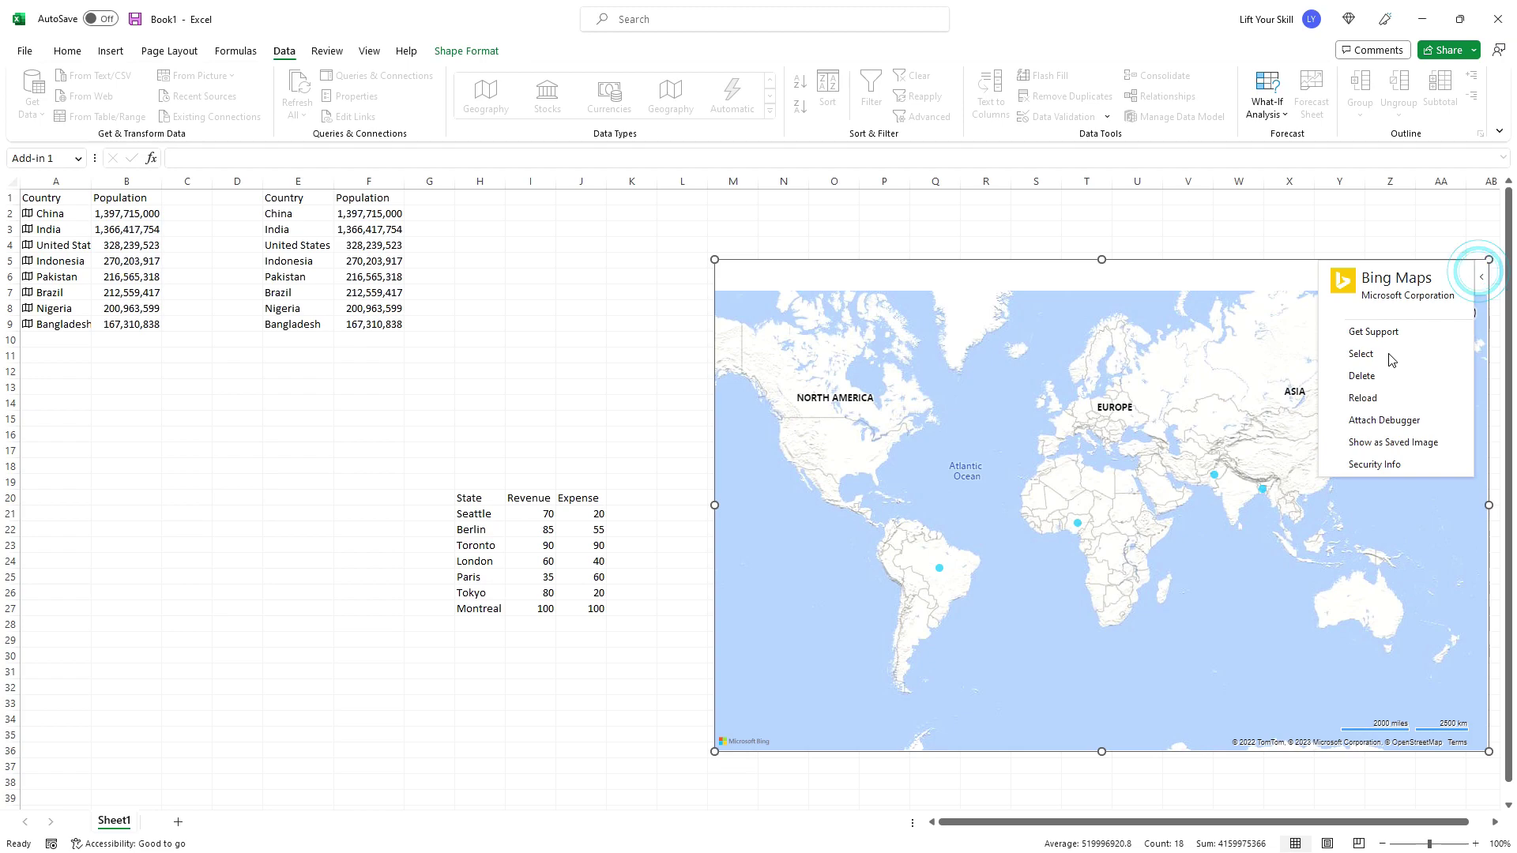
pyautogui.click(1355, 401)
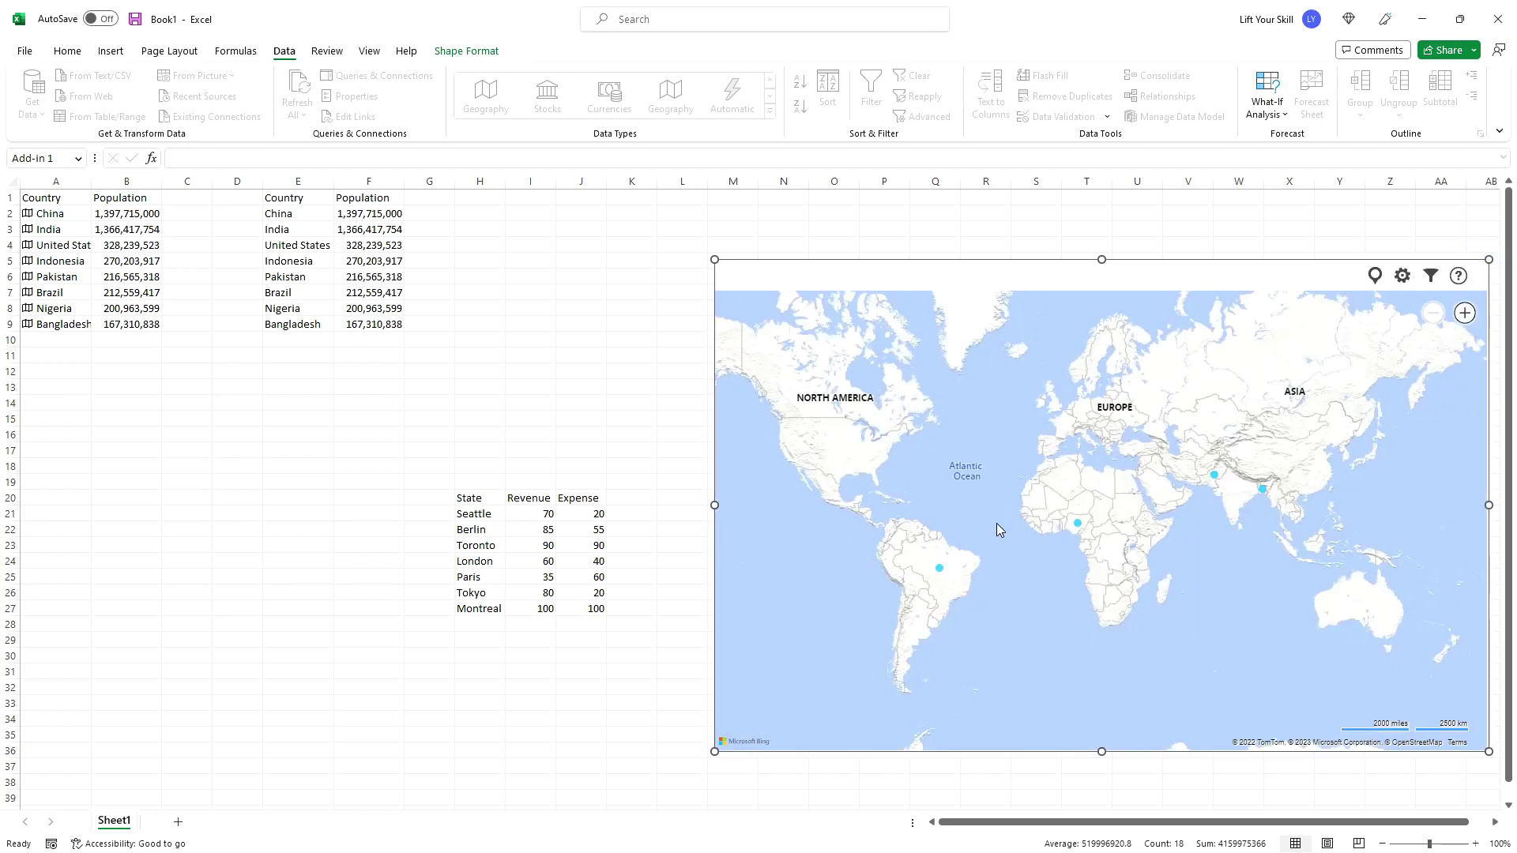
# Step: Attach a debugger to the Bing Maps add-in from its options menu
pyautogui.moveTo(1479, 289)
pyautogui.click(1482, 278)
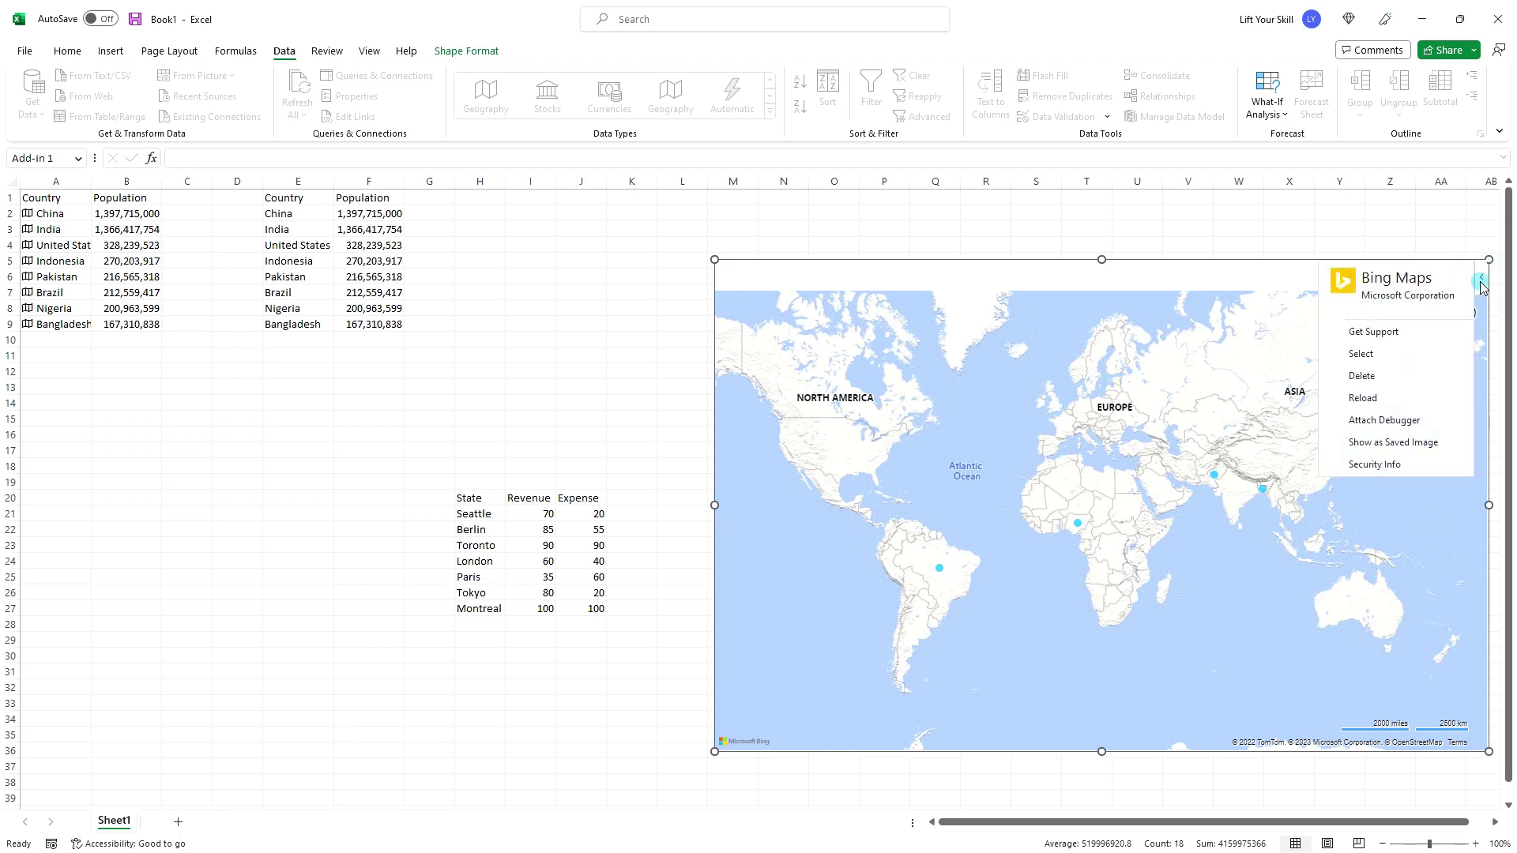
pyautogui.click(1377, 423)
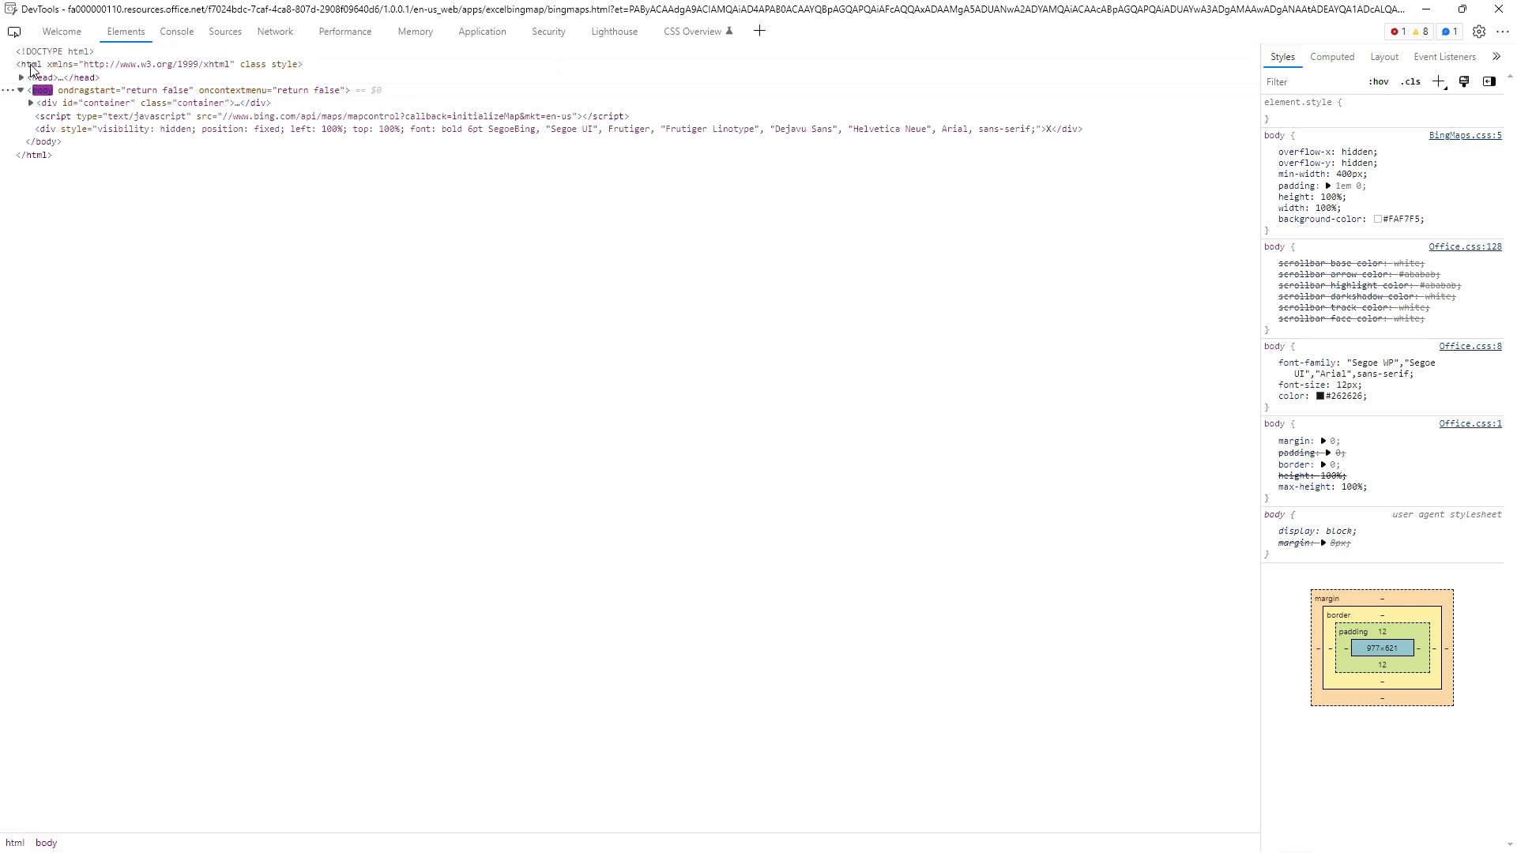
# Step: Close the DevTools window showing the add-in's Elements panel to return to the Excel map
pyautogui.click(1499, 9)
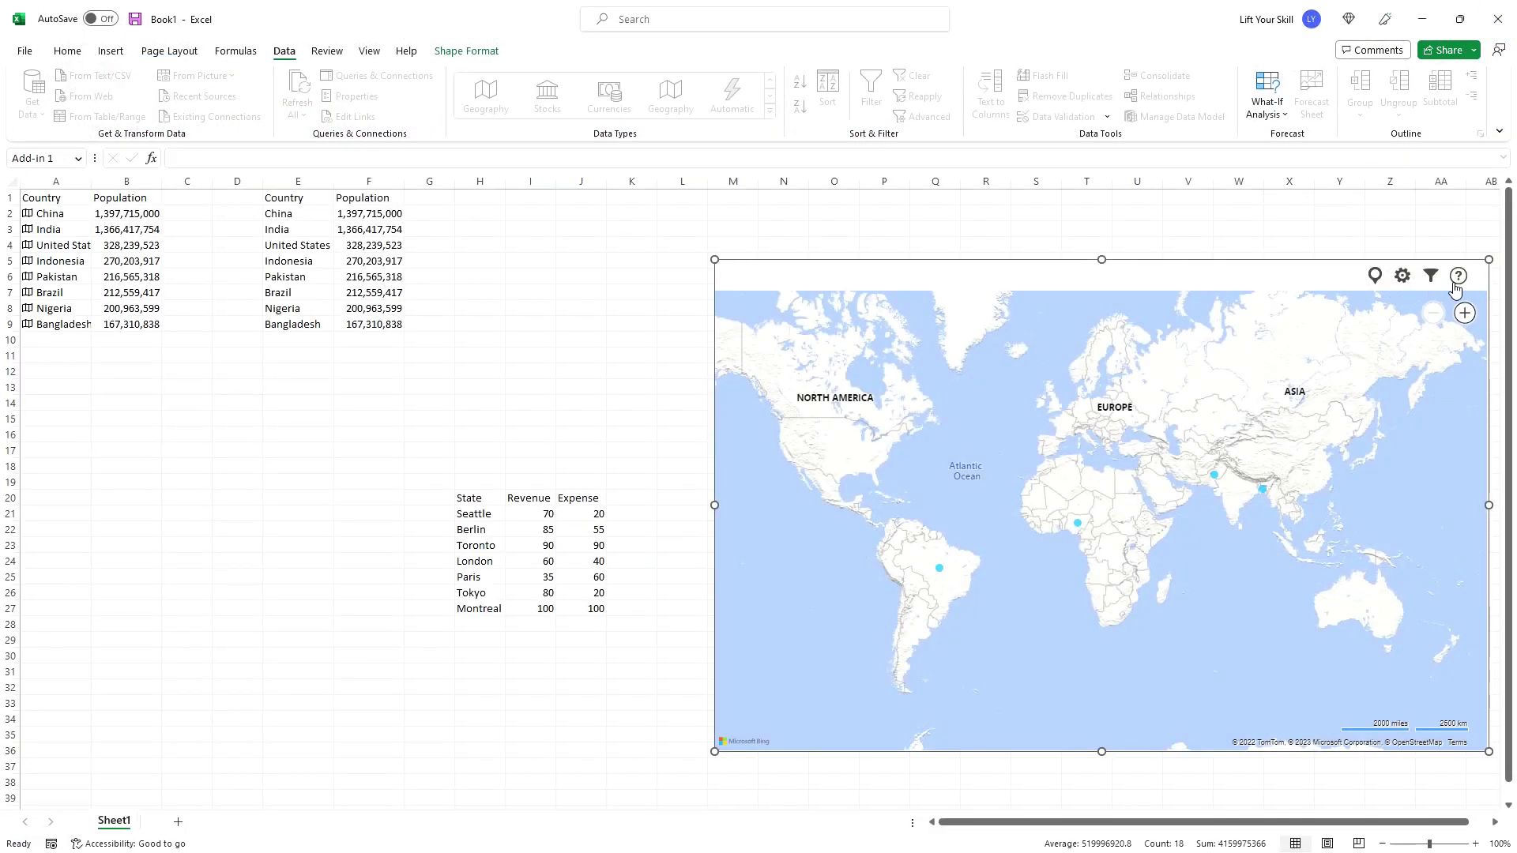
pyautogui.click(1481, 277)
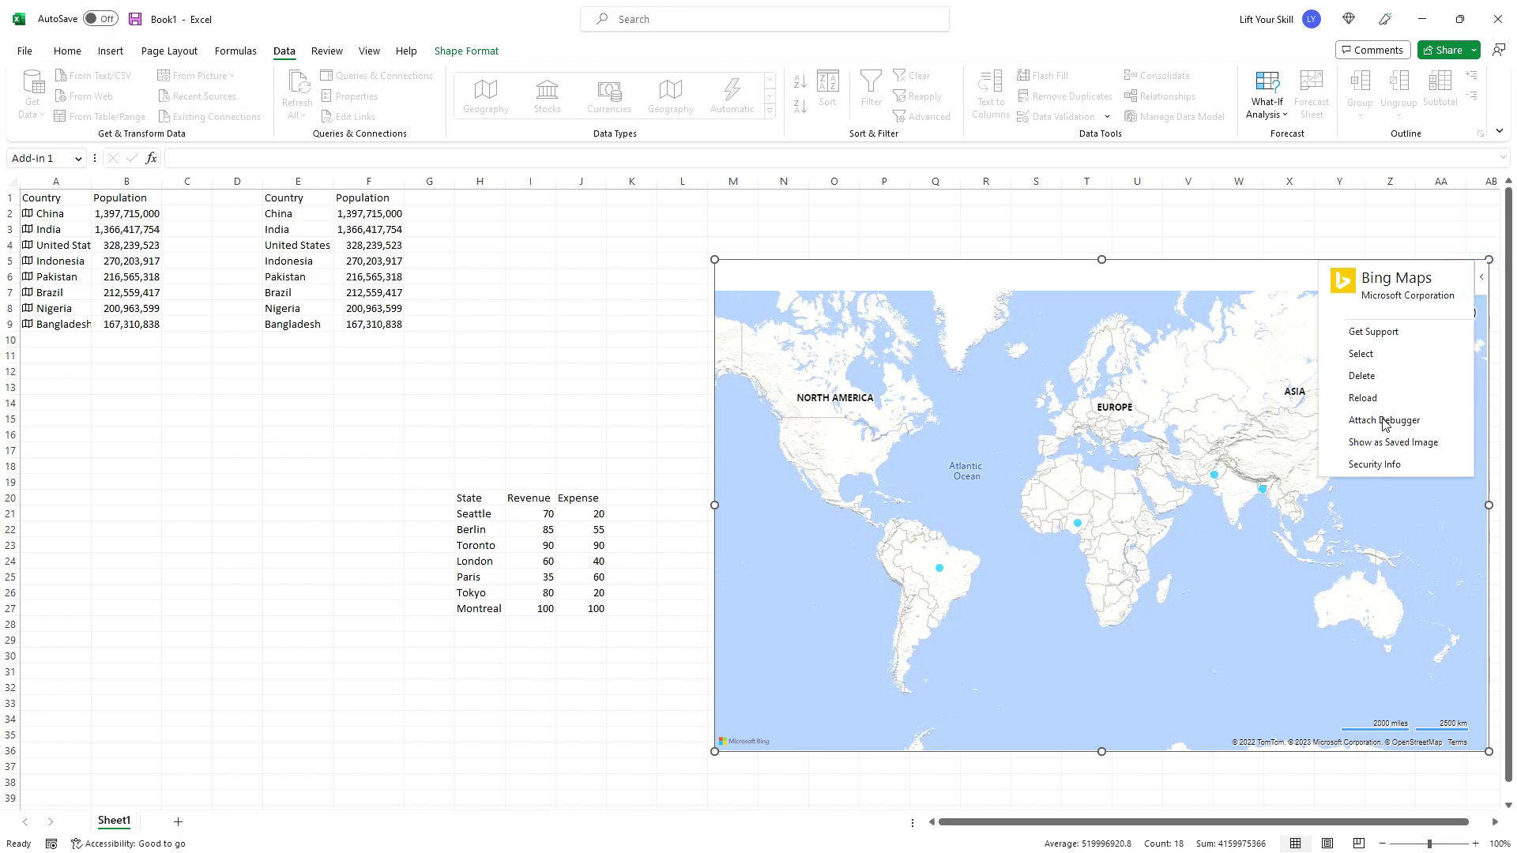
pyautogui.click(1371, 465)
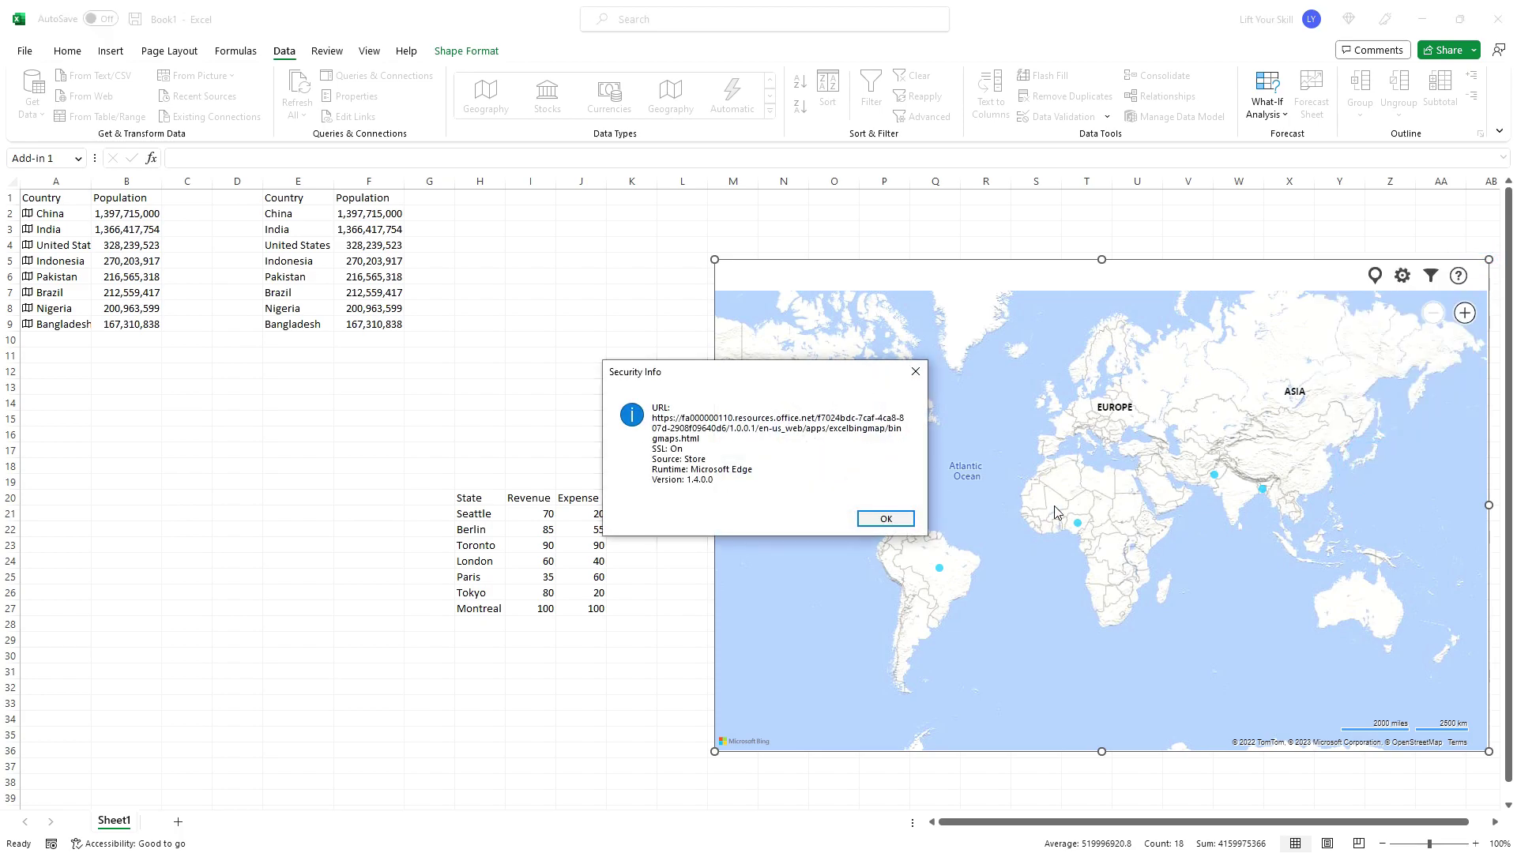
pyautogui.click(891, 518)
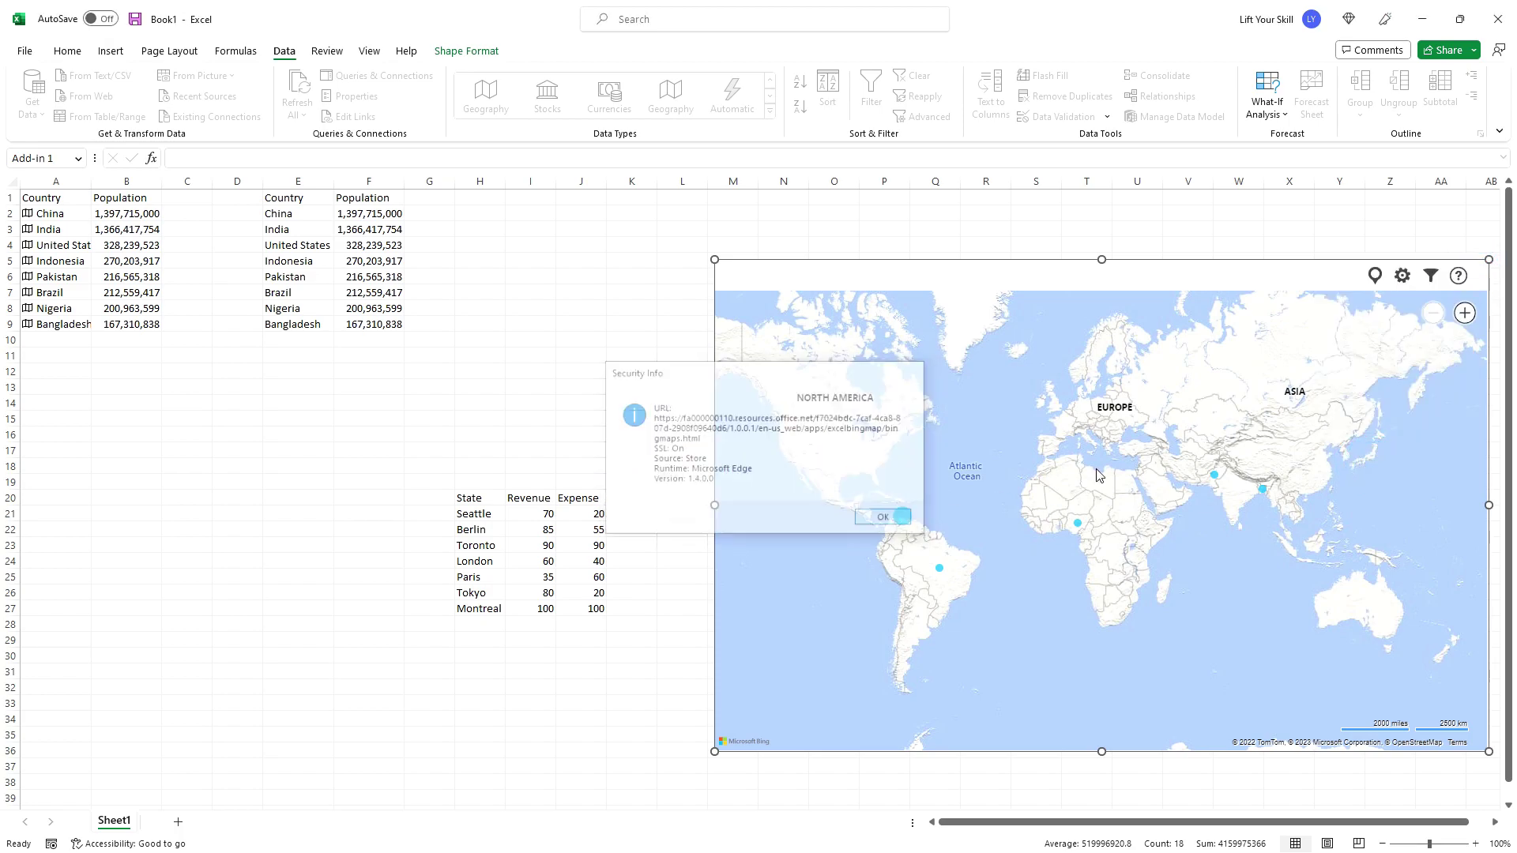
pyautogui.click(1481, 278)
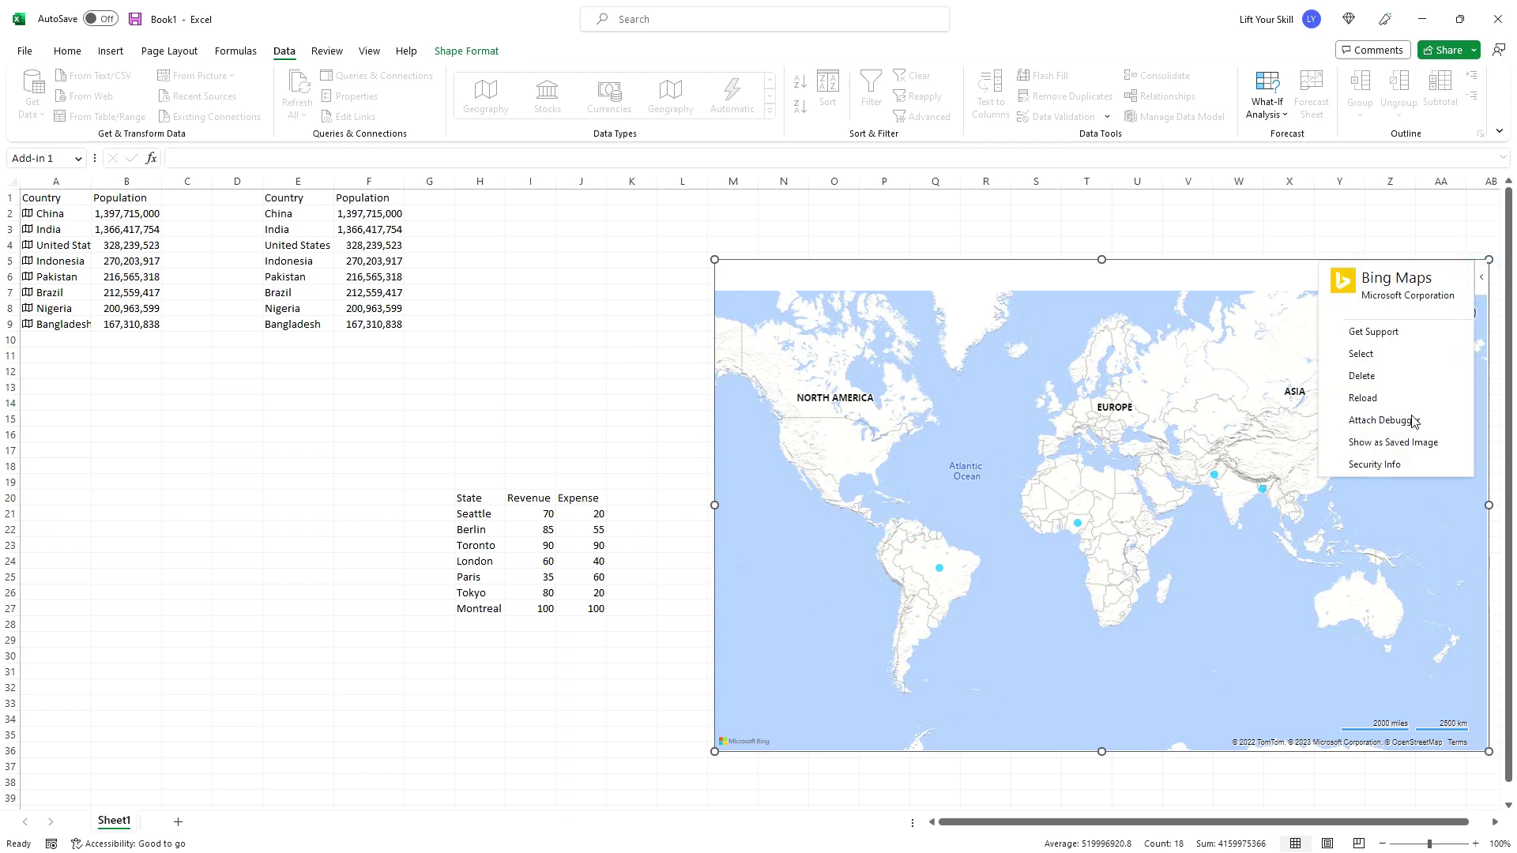
pyautogui.click(1396, 444)
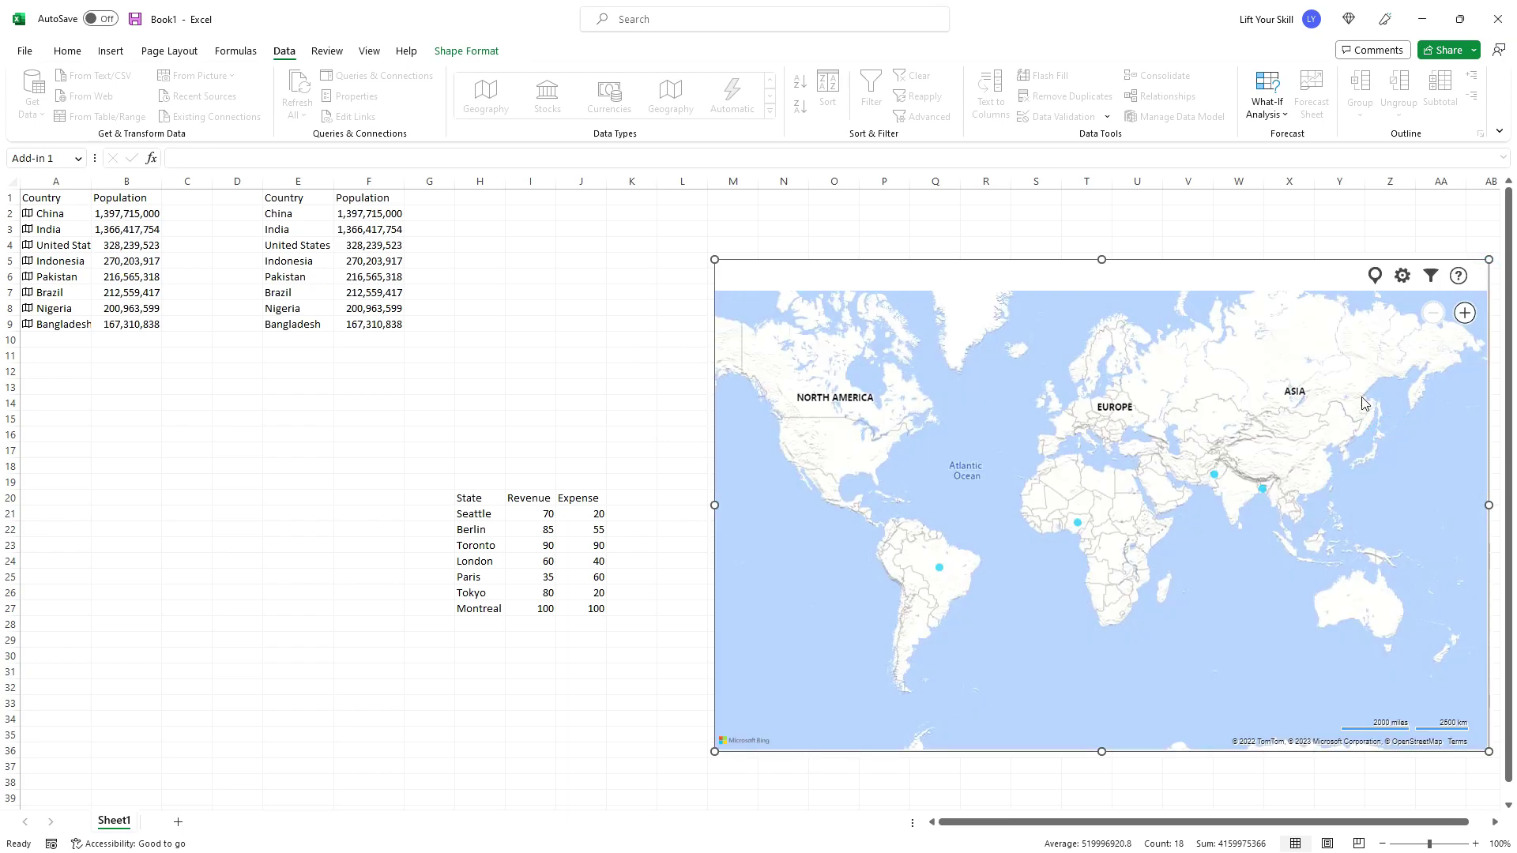
pyautogui.click(1465, 314)
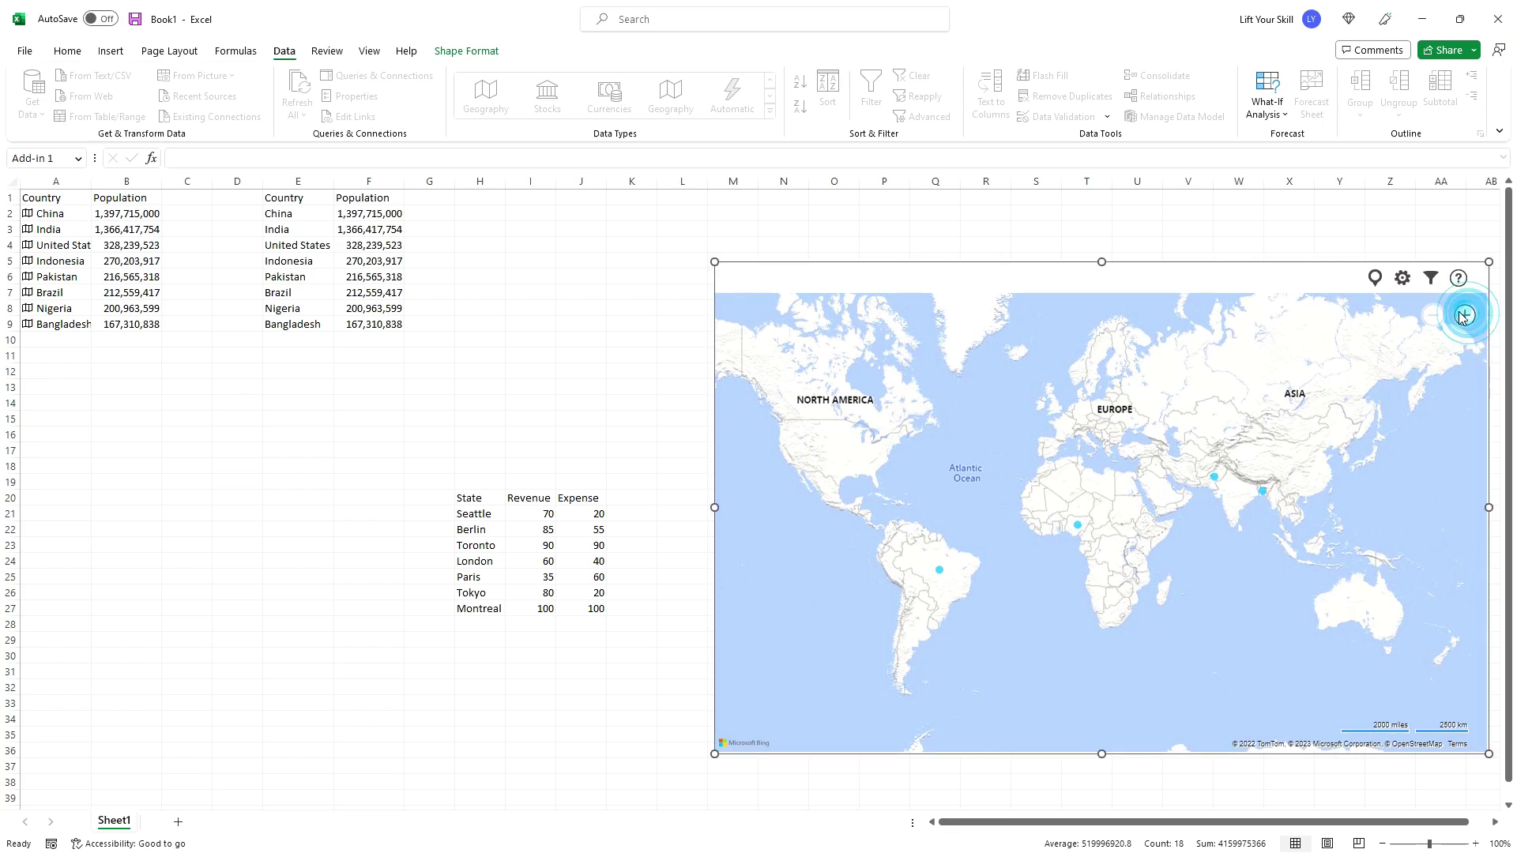
# Step: Drag the Bing Maps frame to several new positions across the sheet
pyautogui.click(1375, 279)
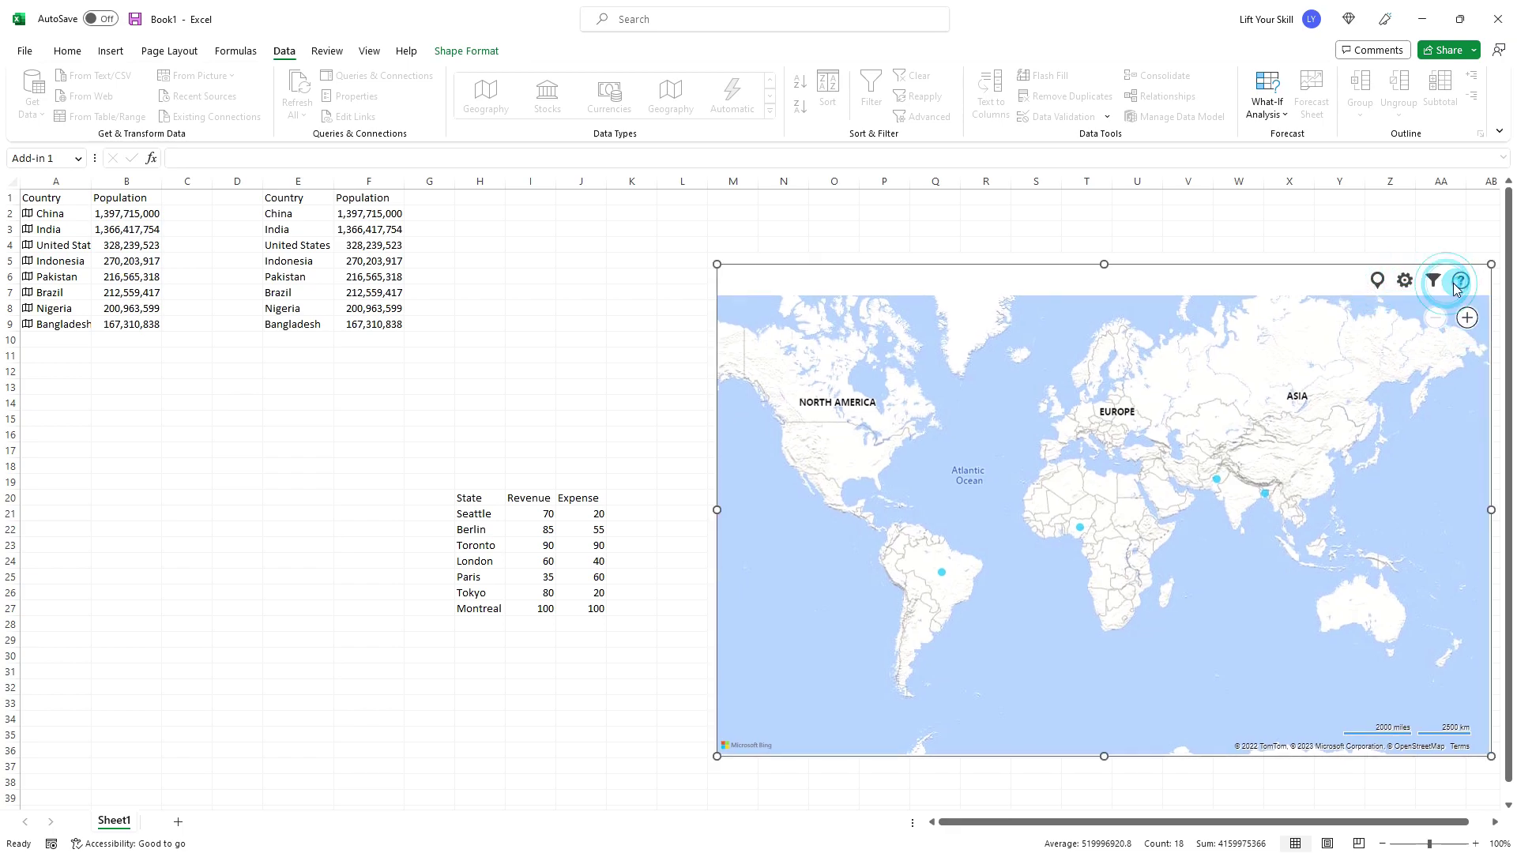
pyautogui.moveTo(1221, 287); pyautogui.dragTo(1081, 259)
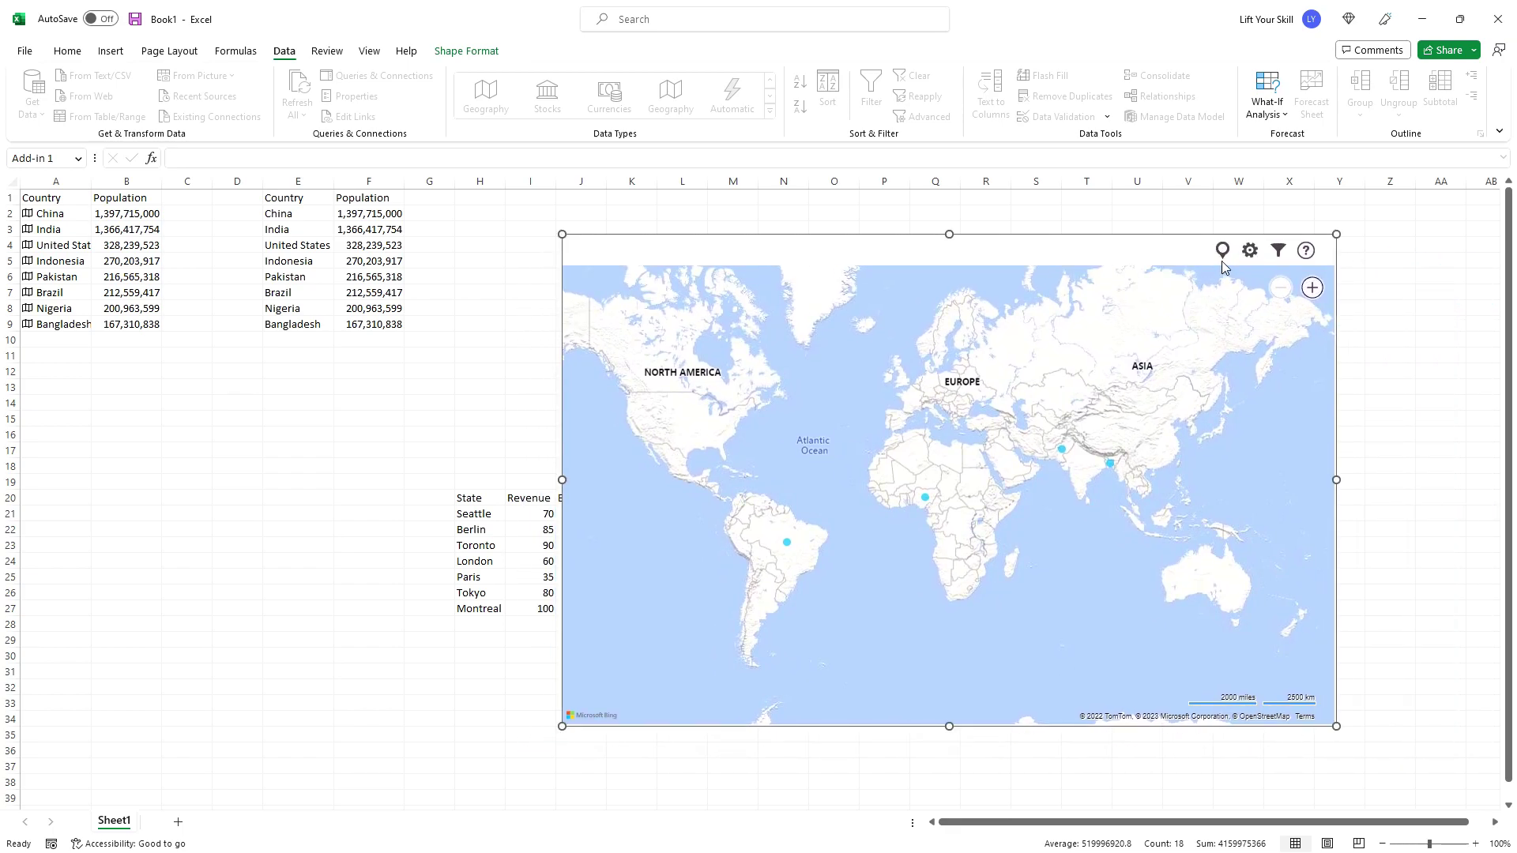
pyautogui.moveTo(1222, 261); pyautogui.dragTo(1285, 276)
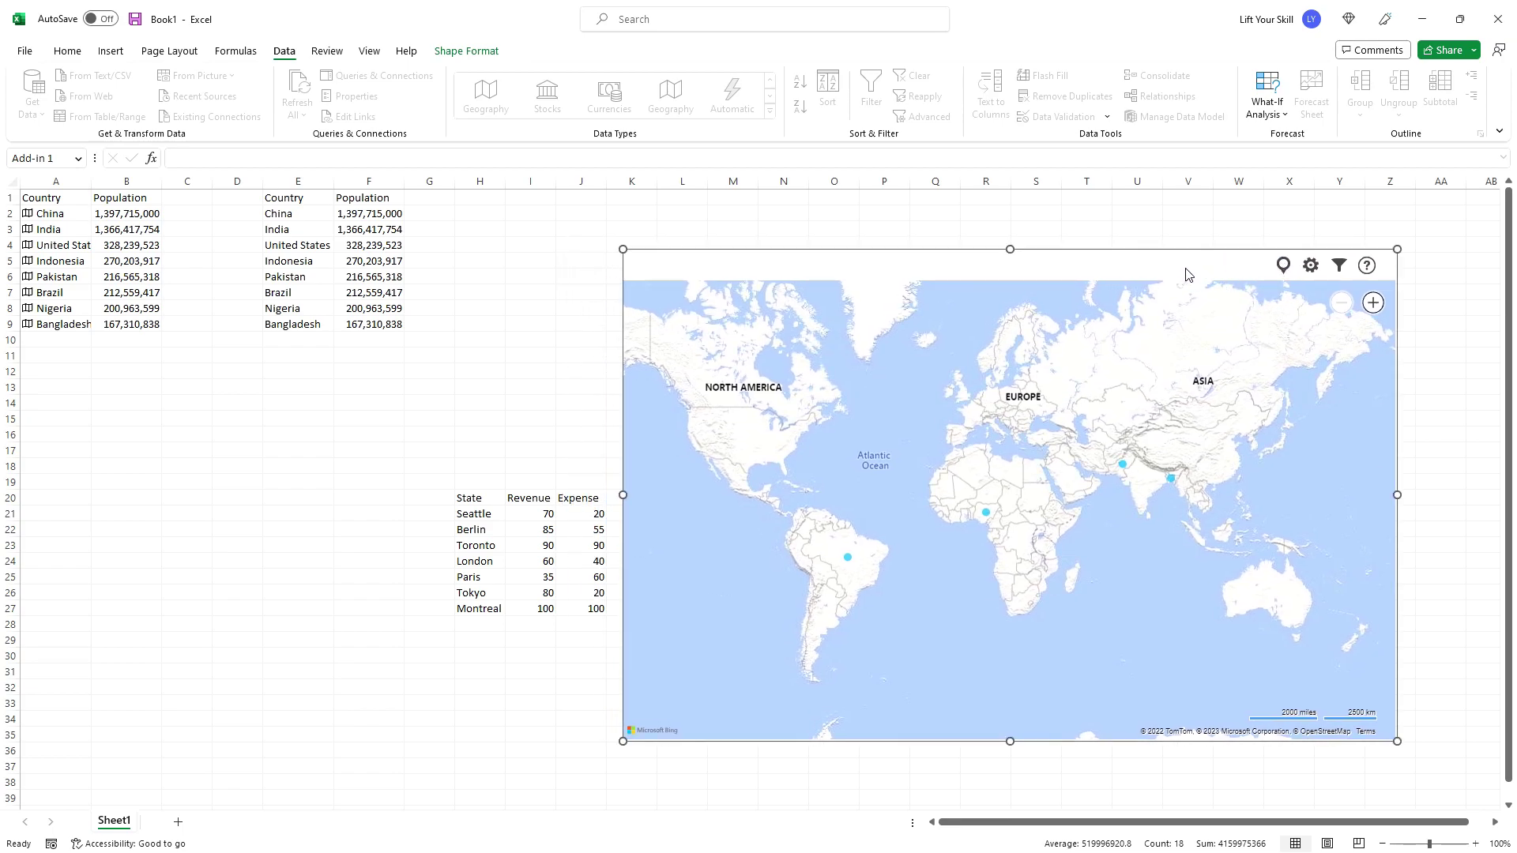
pyautogui.moveTo(1186, 274); pyautogui.dragTo(1200, 273)
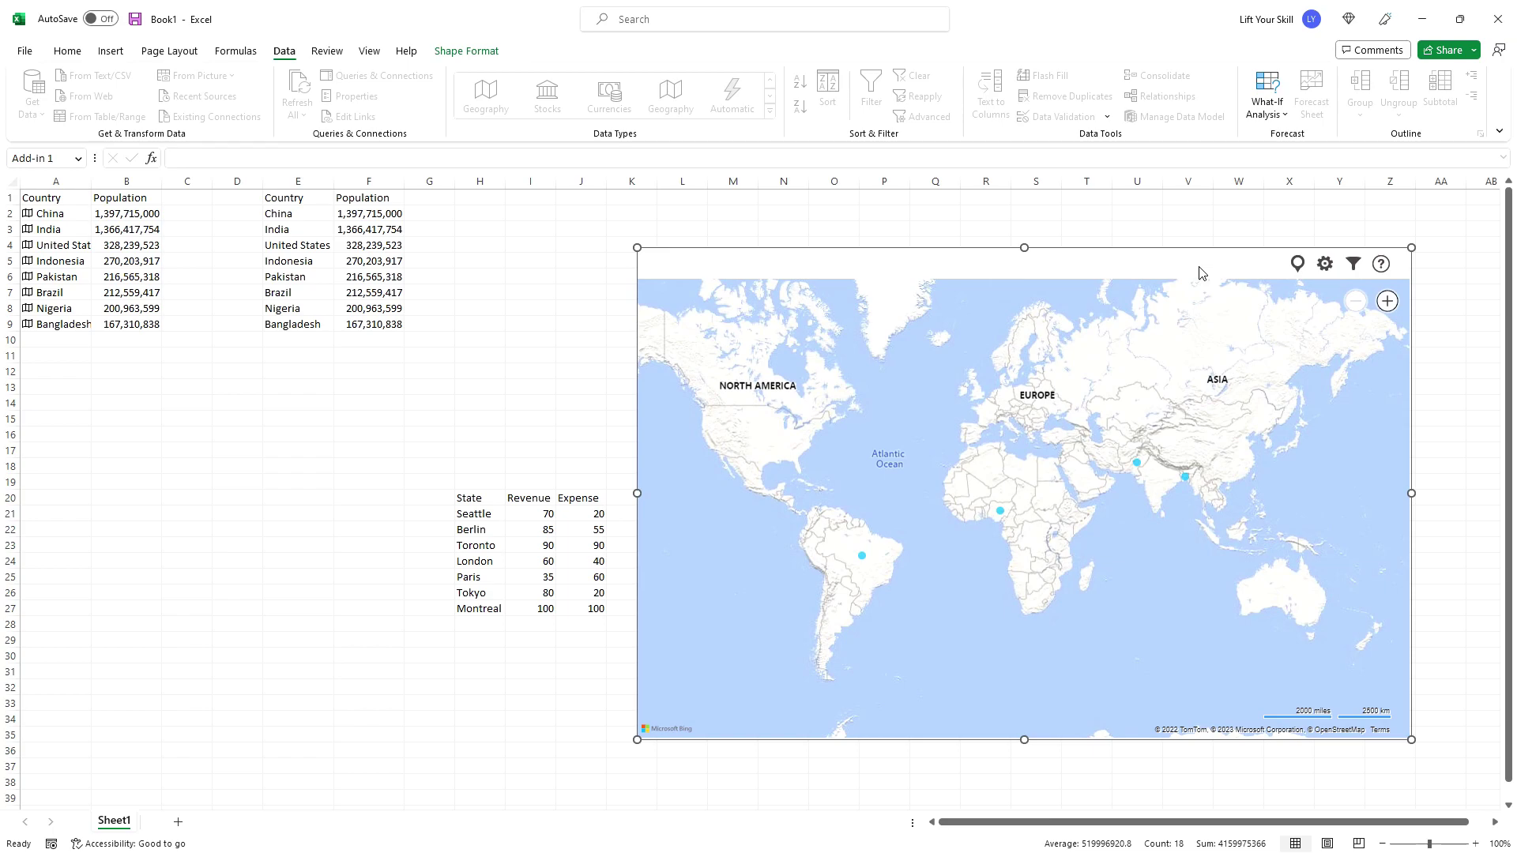
# Step: Undo the four map moves with Undo on the Home tab
pyautogui.click(87, 53)
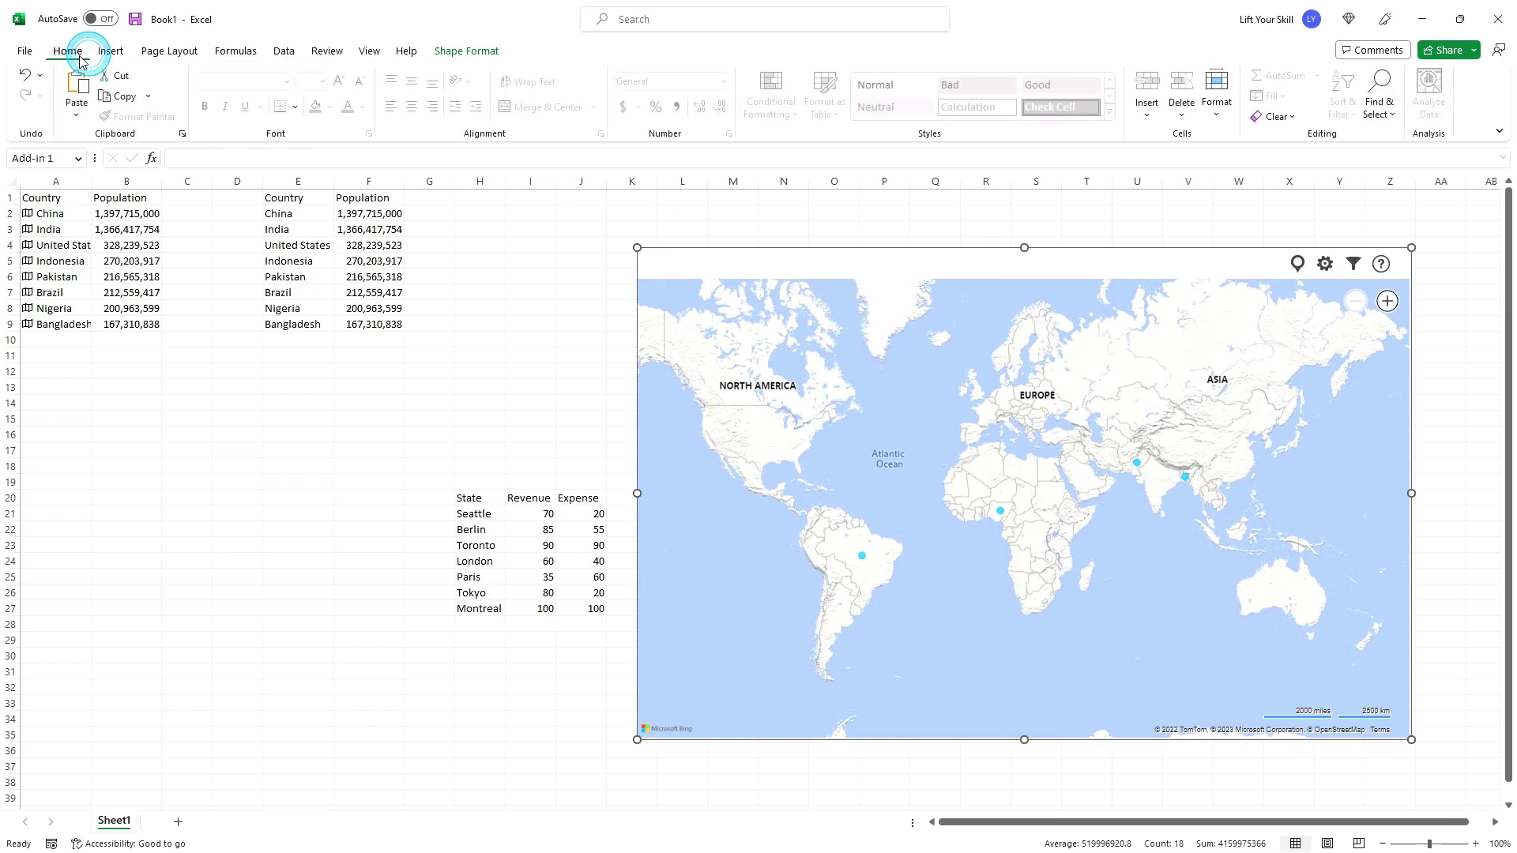
pyautogui.click(27, 79)
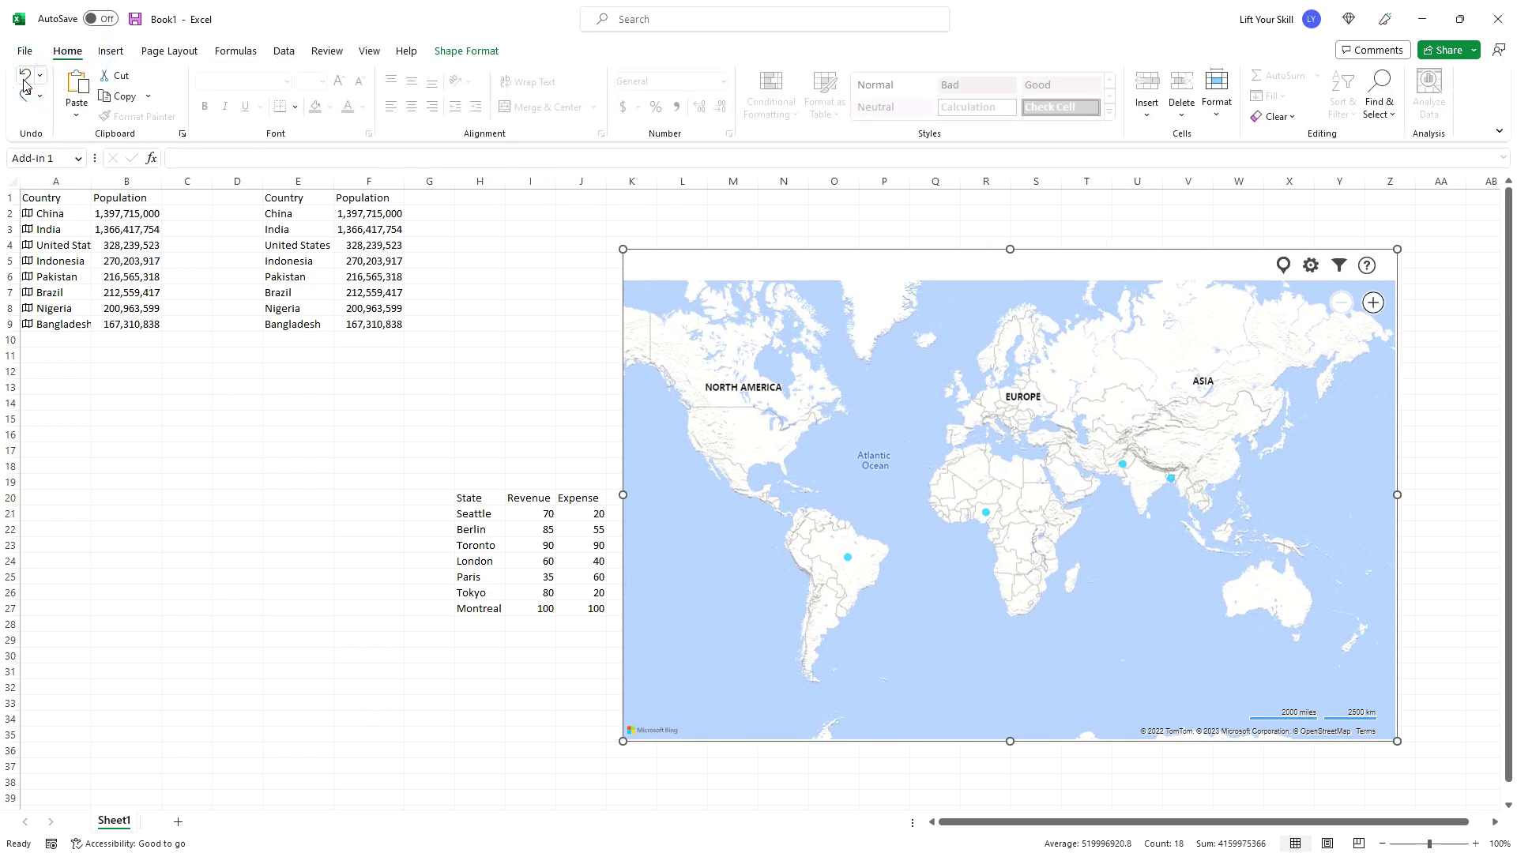
pyautogui.click(26, 79)
pyautogui.click(26, 79)
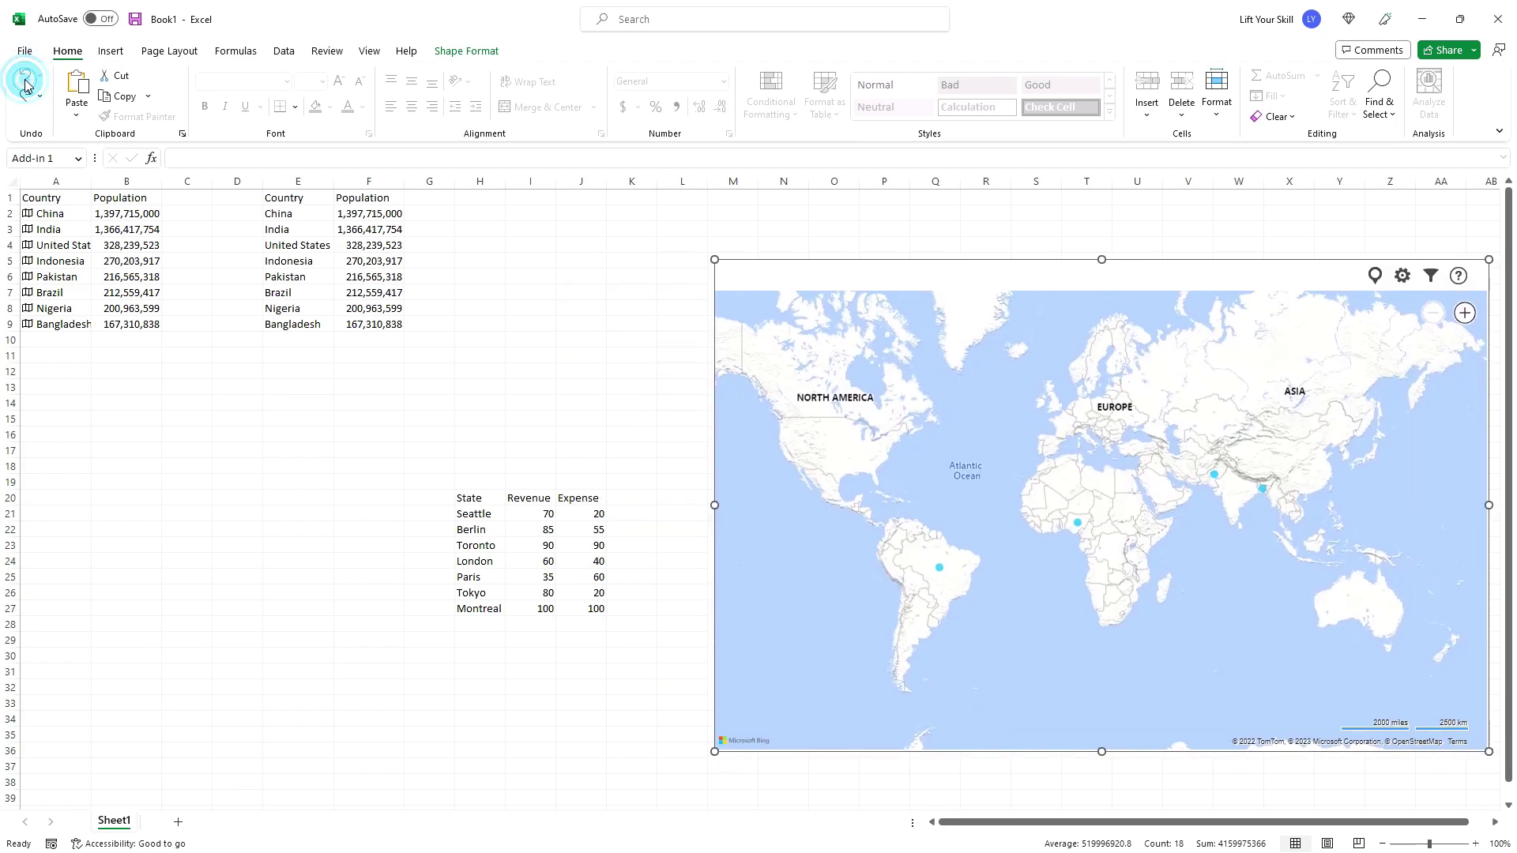
pyautogui.click(26, 80)
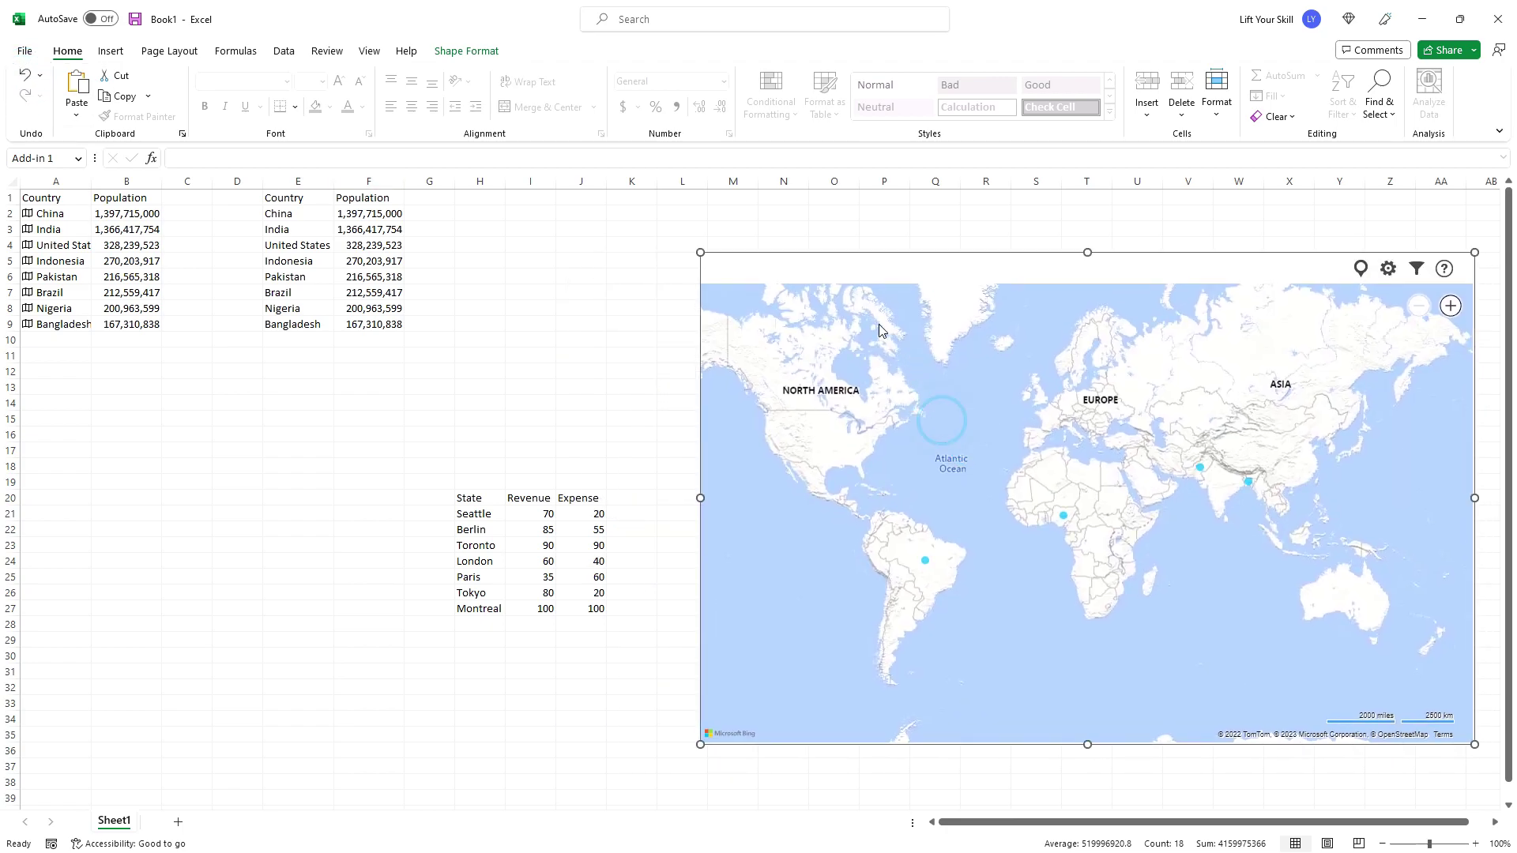